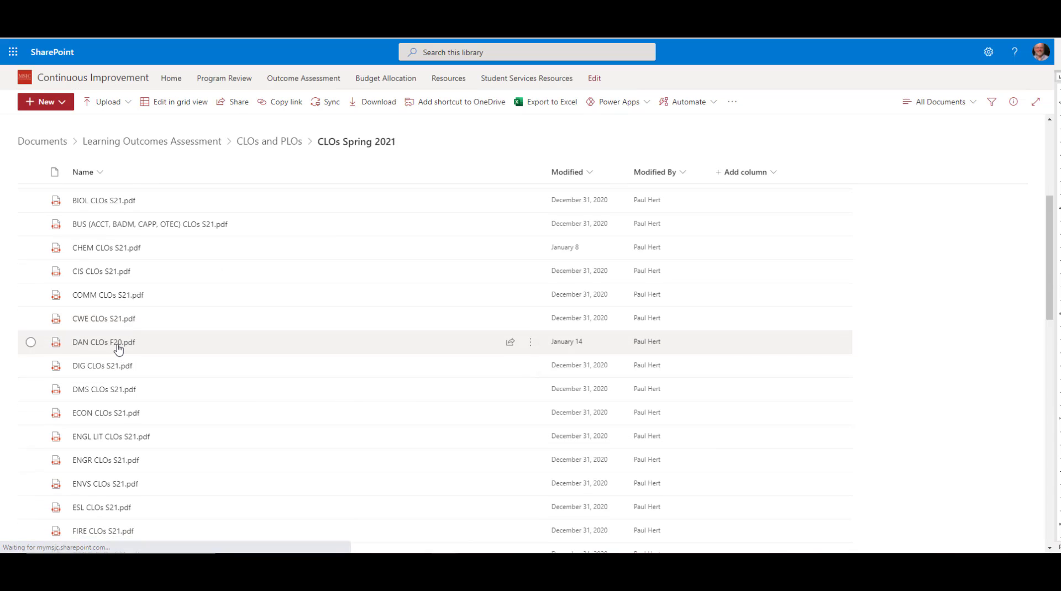
Step: Open DAN CLOs F20.pdf from the CLOs Spring 2021 folder and review the dance course and program learning outcomes
{"action": "left_click", "coordinate": [117, 345]}
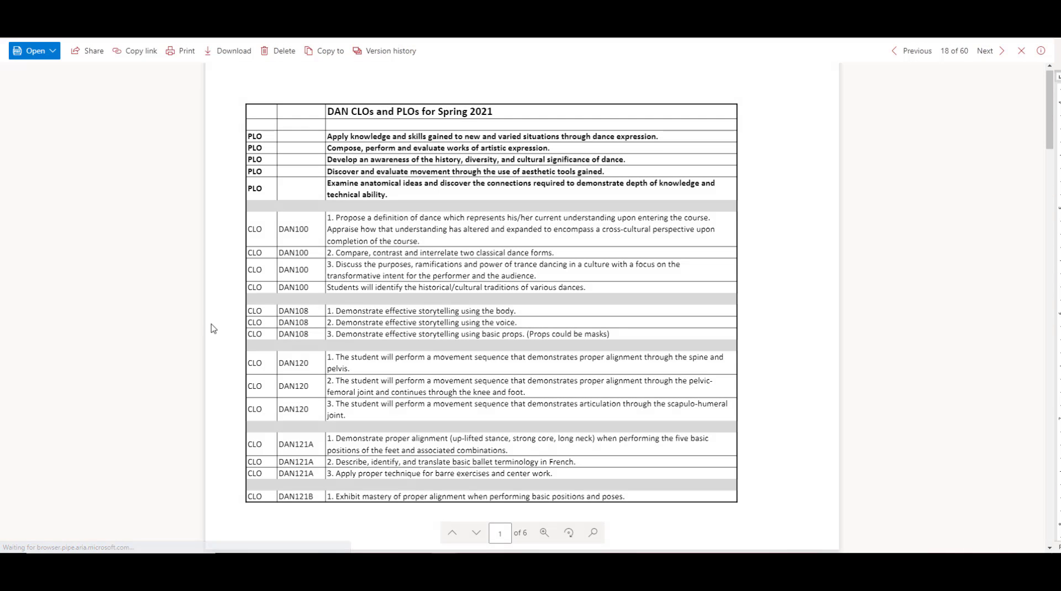
{"action": "scroll", "coordinate": [355, 343], "scroll_direction": "down", "scroll_amount": 7}
{"action": "scroll", "coordinate": [356, 350], "scroll_direction": "down", "scroll_amount": 10}
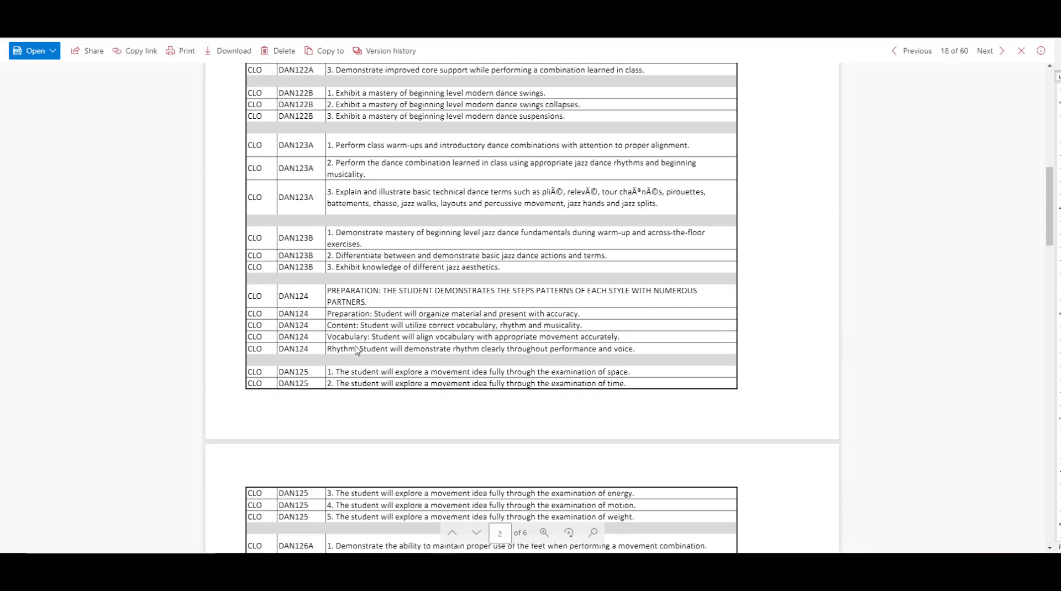
{"action": "scroll", "coordinate": [355, 350], "scroll_direction": "down", "scroll_amount": 10}
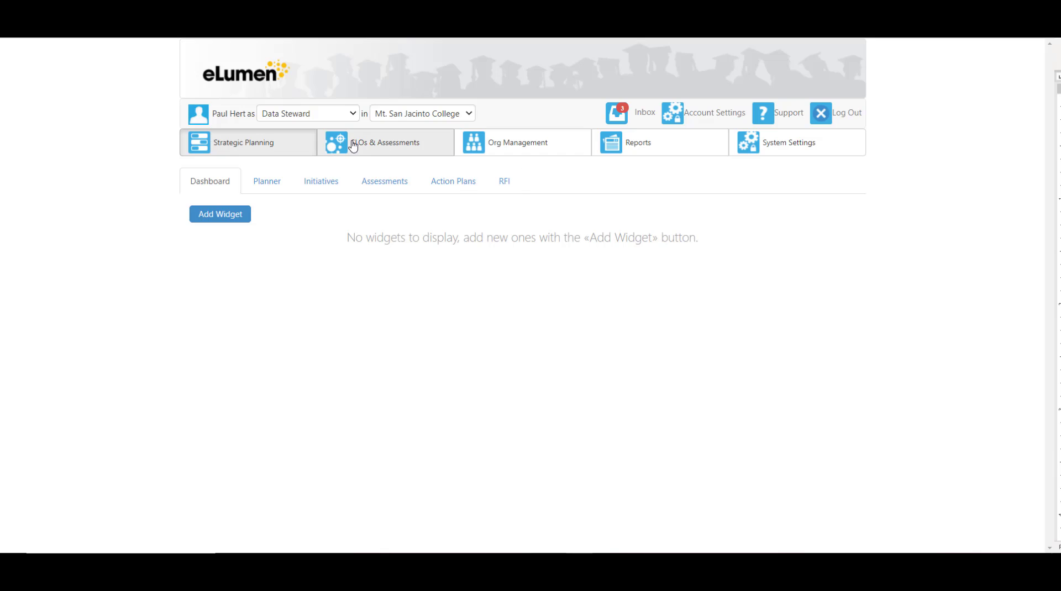
Step: Switch to eLumen and set the department for the Data Steward role to DAN
{"action": "left_click", "coordinate": [344, 117]}
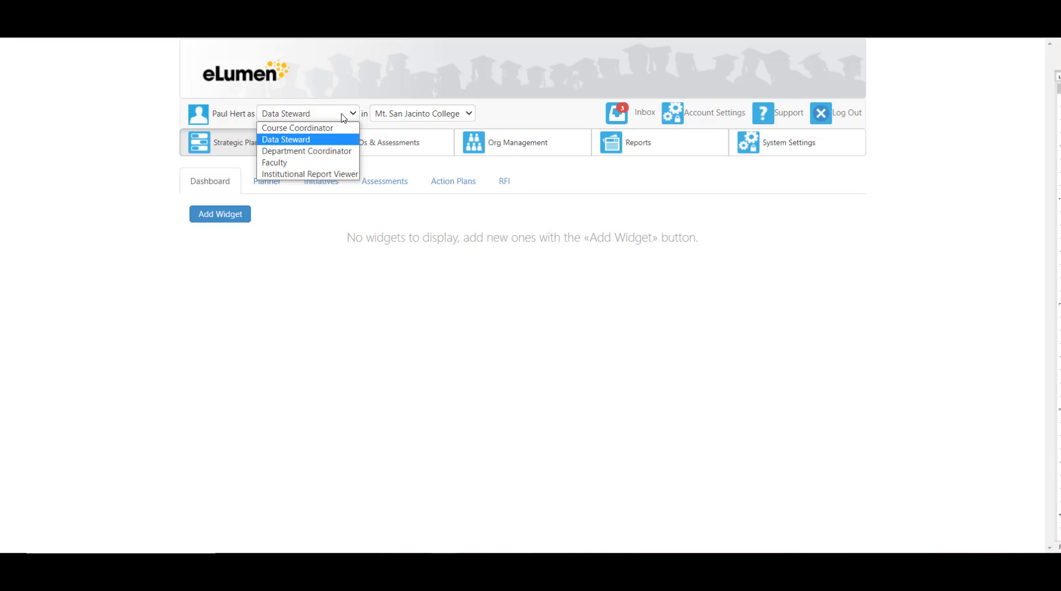
{"action": "left_click", "coordinate": [407, 115]}
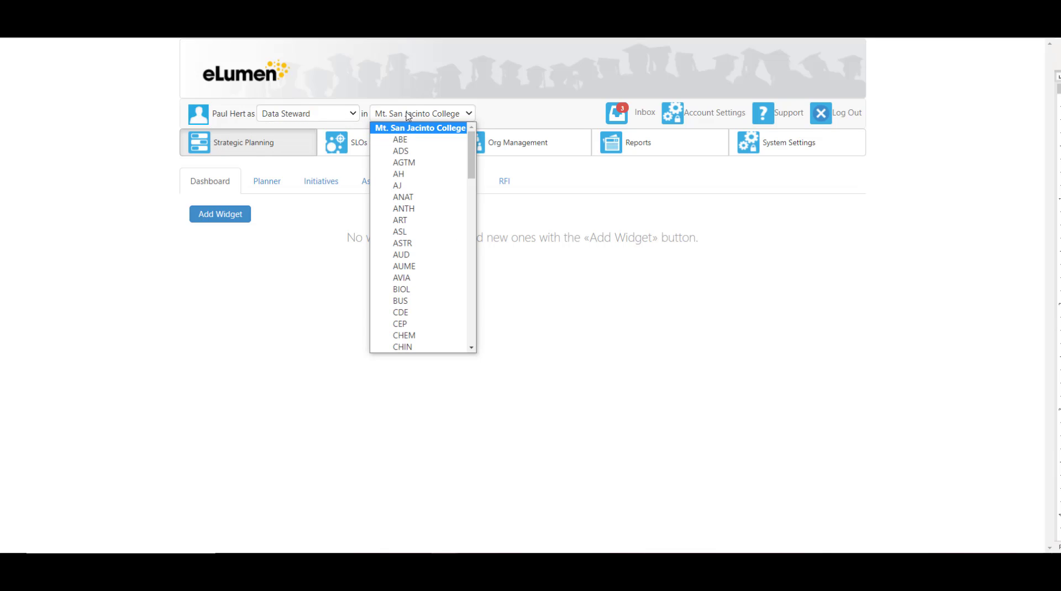
{"action": "scroll", "coordinate": [408, 187], "scroll_direction": "down", "scroll_amount": 6}
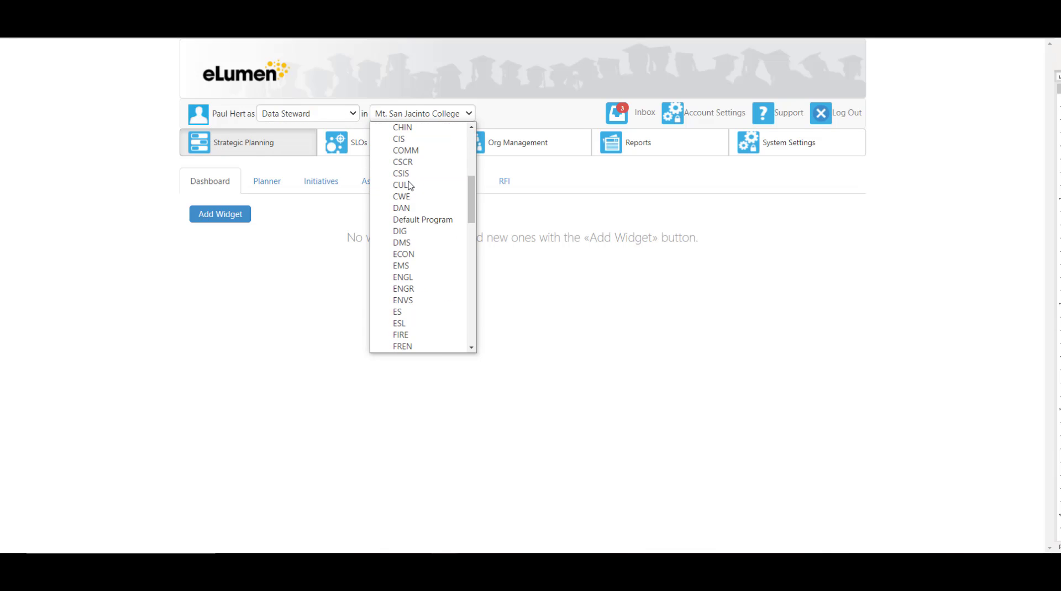
{"action": "left_click", "coordinate": [409, 209]}
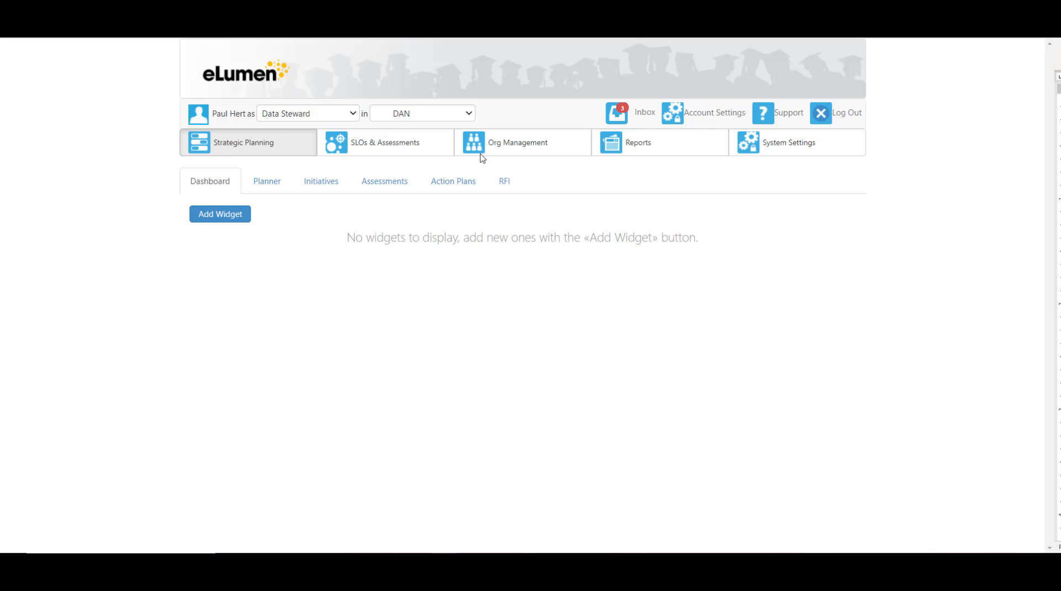
Step: Open the SLO listing for DAN and examine the CLOs and their start dates course by course
{"action": "left_click", "coordinate": [421, 148]}
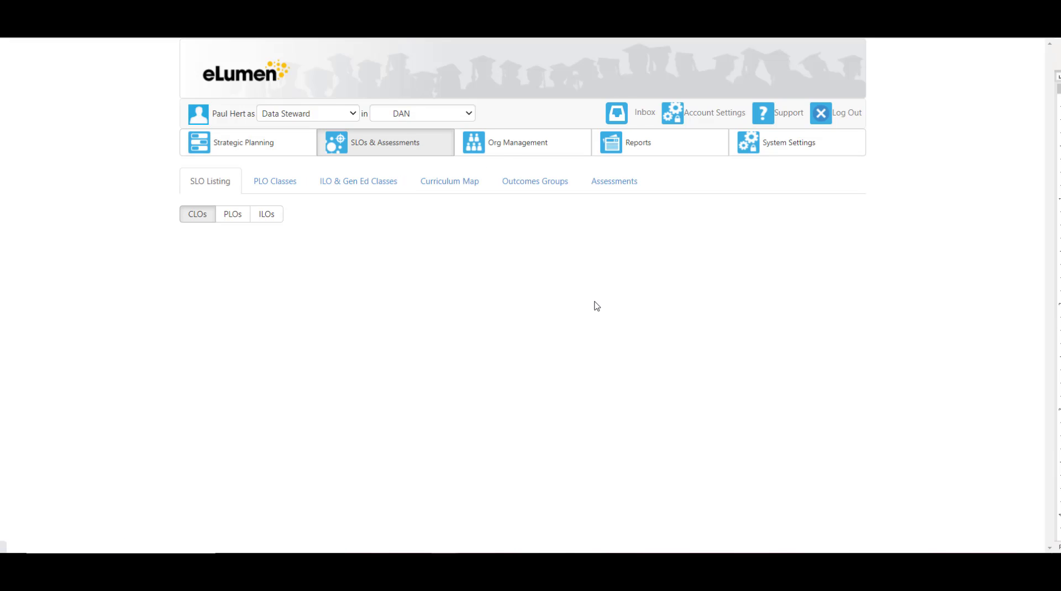
{"action": "scroll", "coordinate": [594, 308], "scroll_direction": "down", "scroll_amount": 5}
{"action": "scroll", "coordinate": [595, 307], "scroll_direction": "down", "scroll_amount": 20}
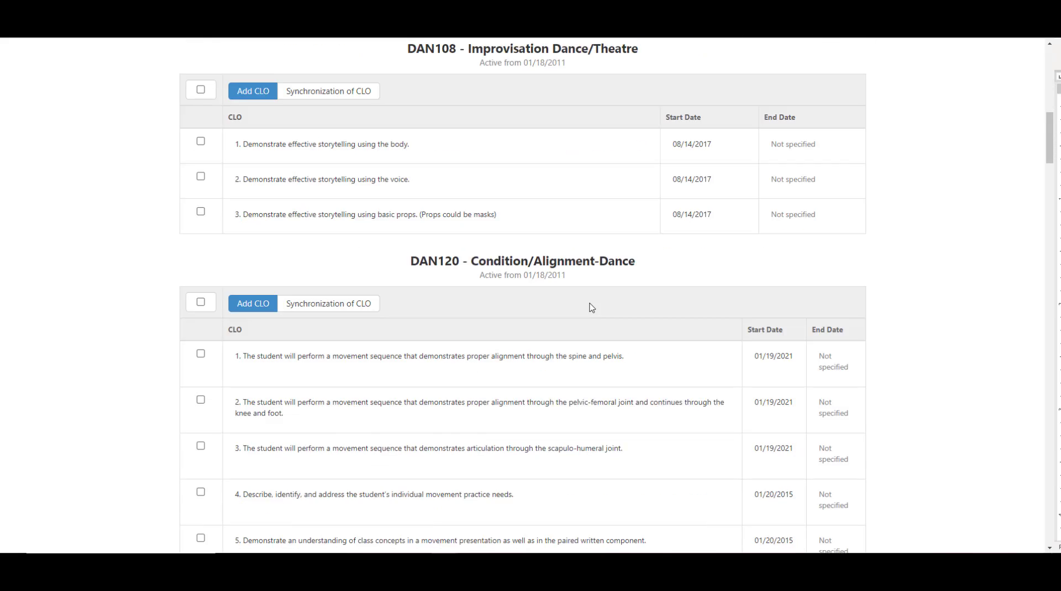
{"action": "scroll", "coordinate": [590, 306], "scroll_direction": "down", "scroll_amount": 20}
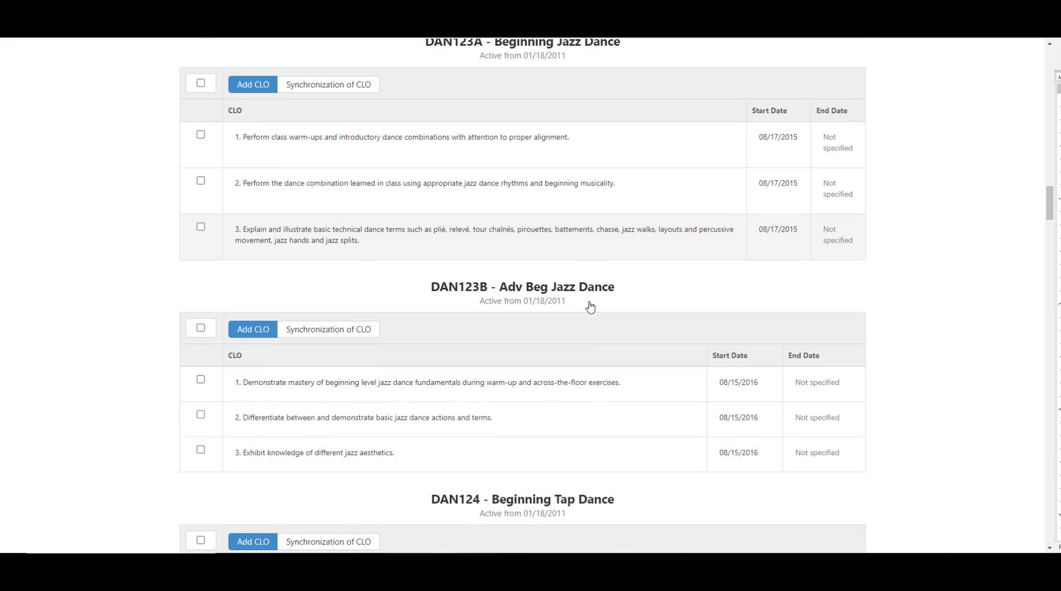
{"action": "scroll", "coordinate": [589, 305], "scroll_direction": "down", "scroll_amount": 20}
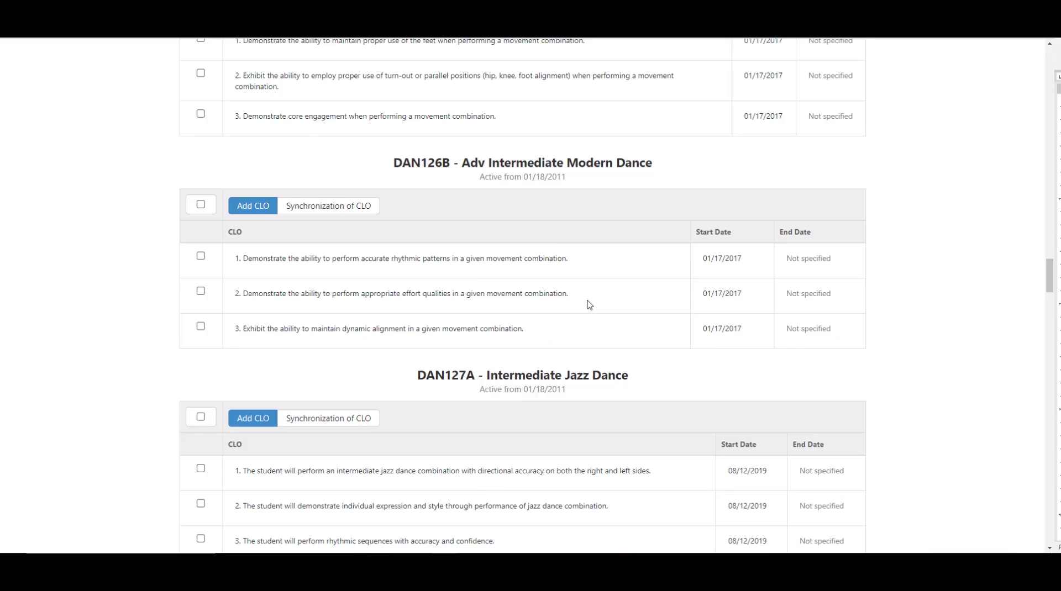
{"action": "scroll", "coordinate": [587, 305], "scroll_direction": "down", "scroll_amount": 20}
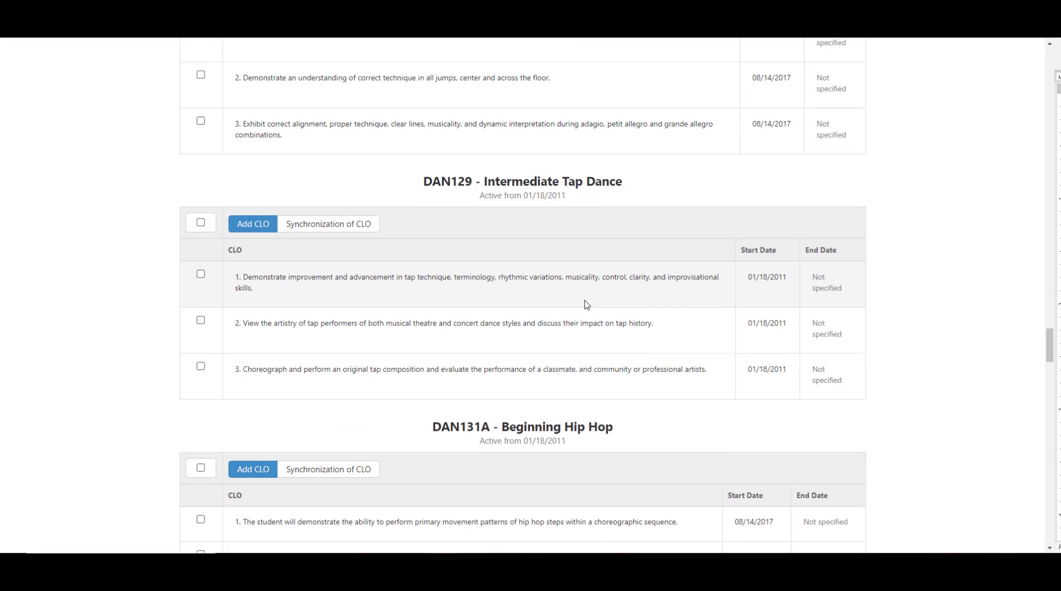
{"action": "scroll", "coordinate": [586, 307], "scroll_direction": "down", "scroll_amount": 1}
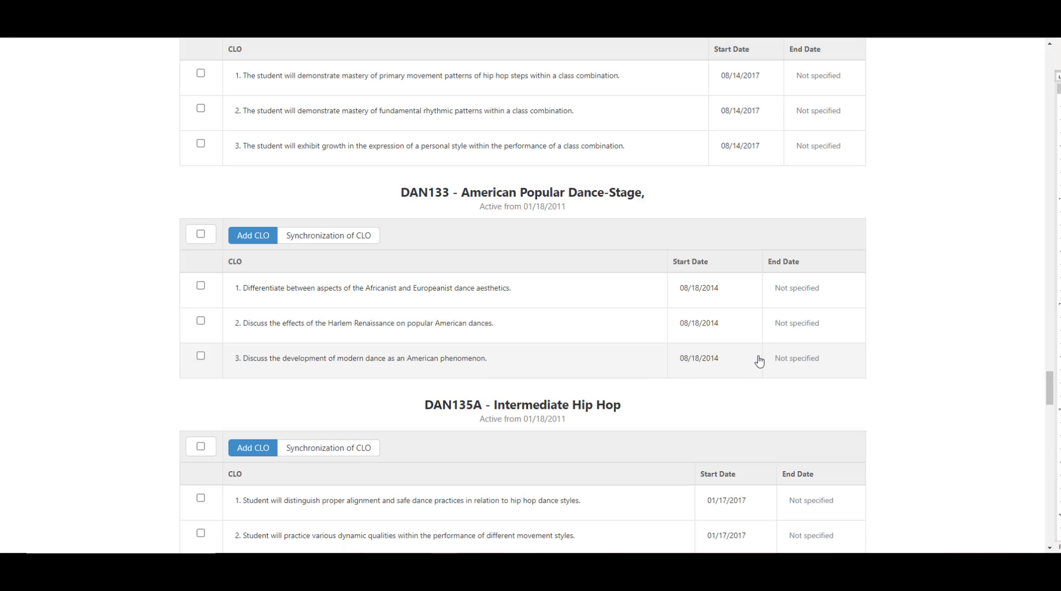
{"action": "scroll", "coordinate": [757, 360], "scroll_direction": "up", "scroll_amount": 7}
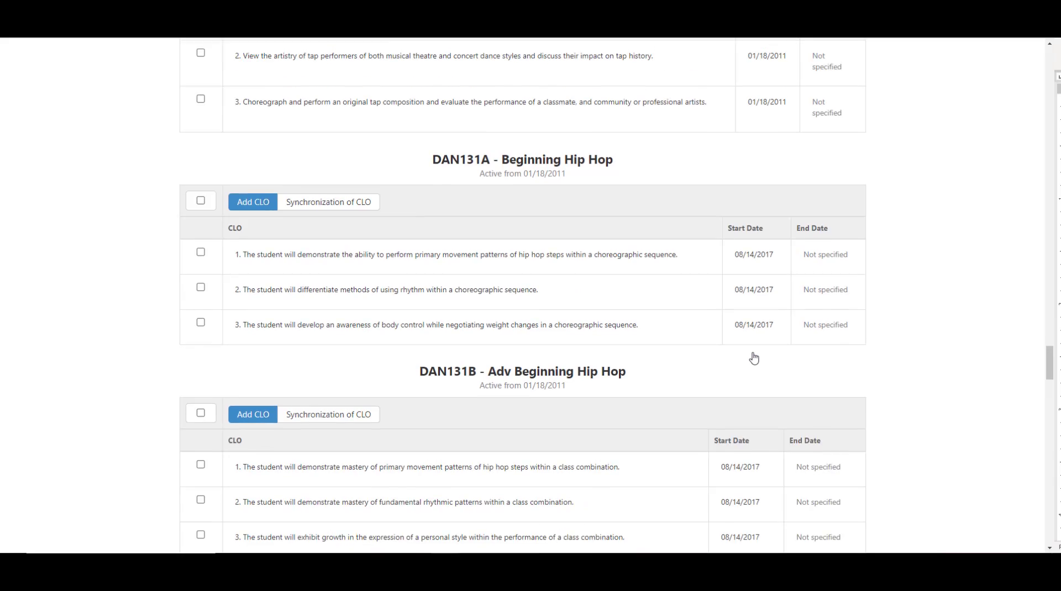
{"action": "scroll", "coordinate": [755, 359], "scroll_direction": "up", "scroll_amount": 20}
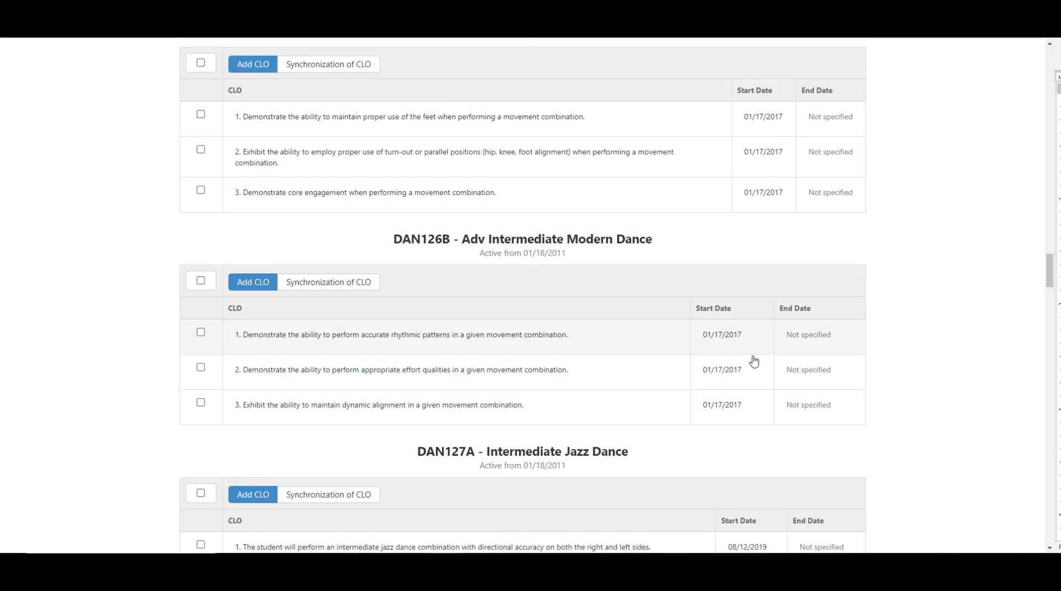
{"action": "scroll", "coordinate": [754, 360], "scroll_direction": "up", "scroll_amount": 15}
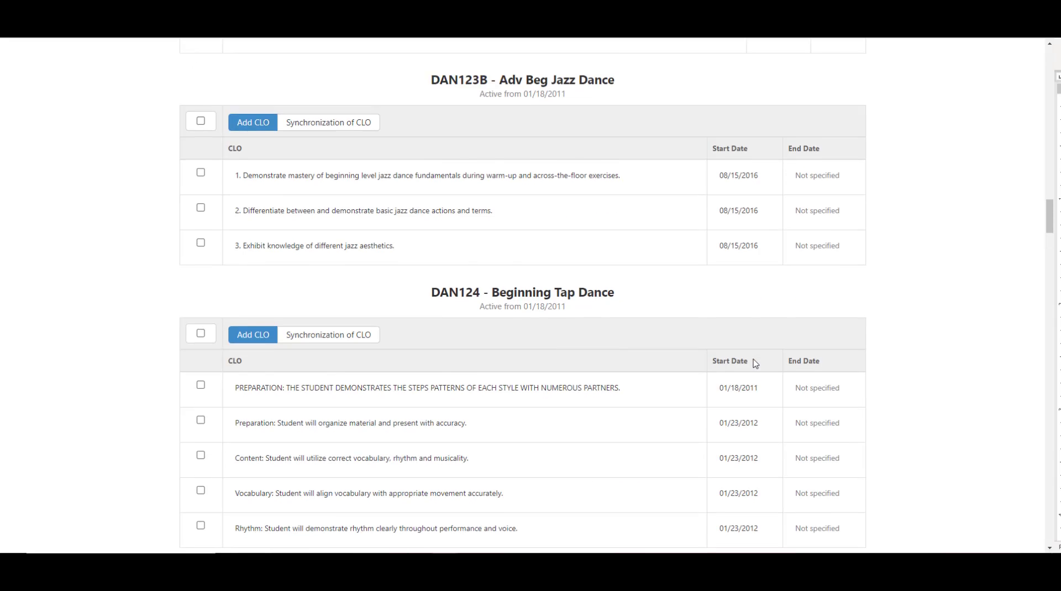
{"action": "scroll", "coordinate": [755, 364], "scroll_direction": "up", "scroll_amount": 12}
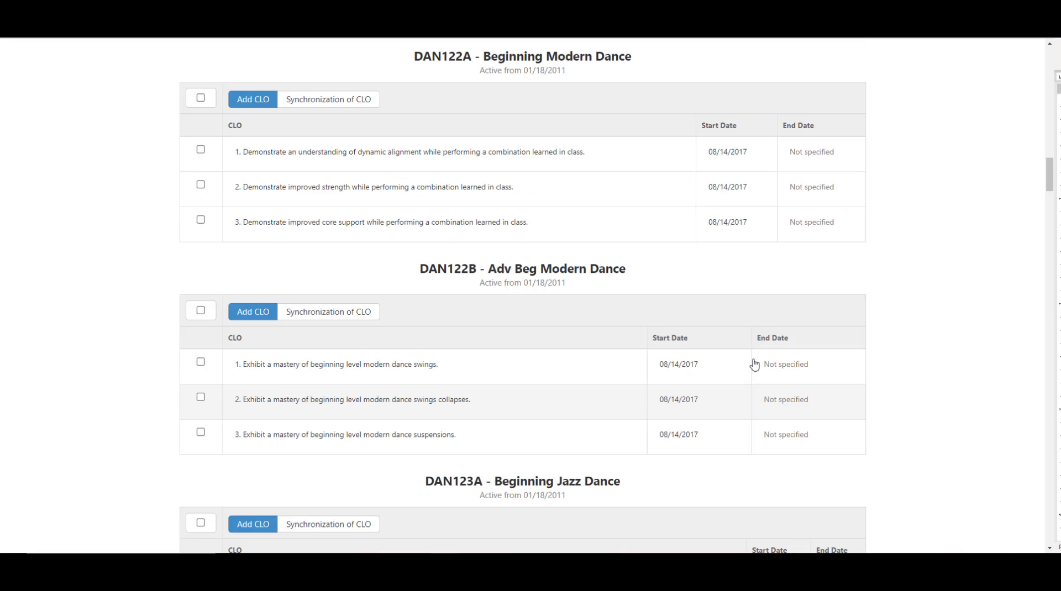
{"action": "scroll", "coordinate": [755, 365], "scroll_direction": "up", "scroll_amount": 12}
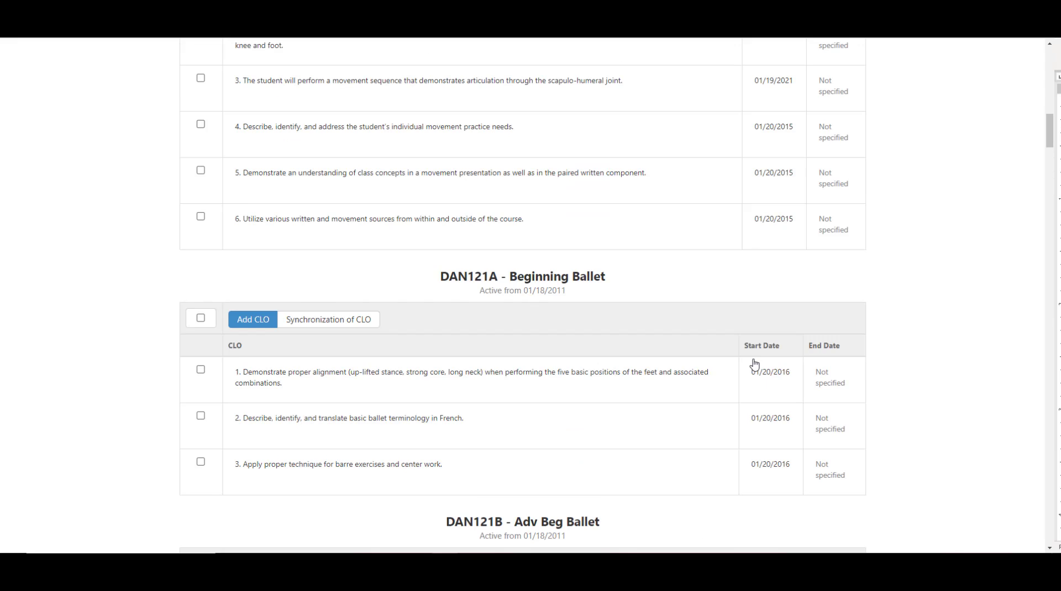
{"action": "scroll", "coordinate": [755, 365], "scroll_direction": "up", "scroll_amount": 15}
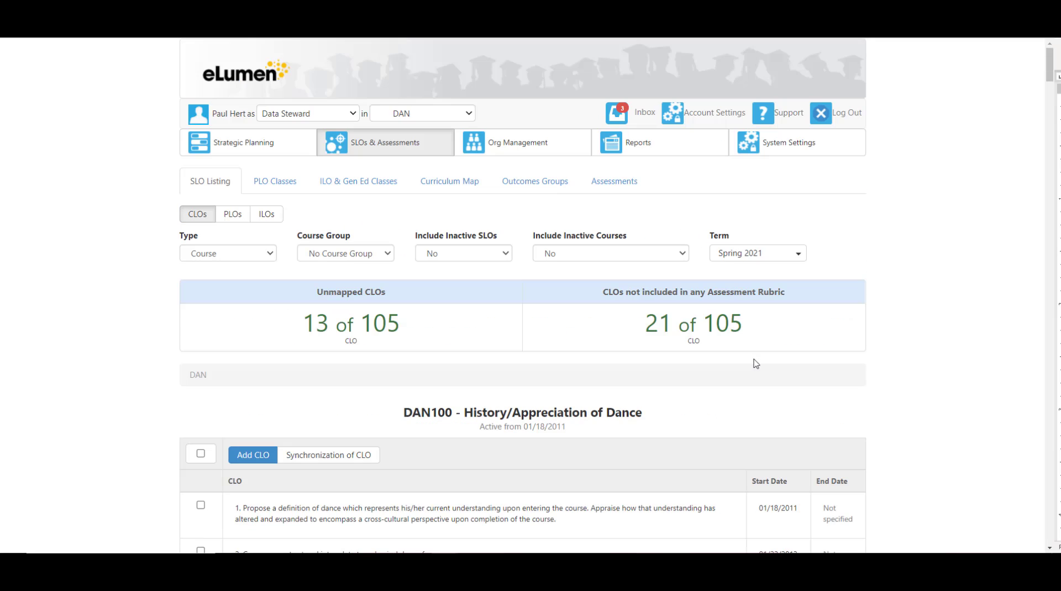
Step: Open the Assessment Library and filter it to only the DAN133 American Popular Dance-Stage course
{"action": "left_click", "coordinate": [630, 184]}
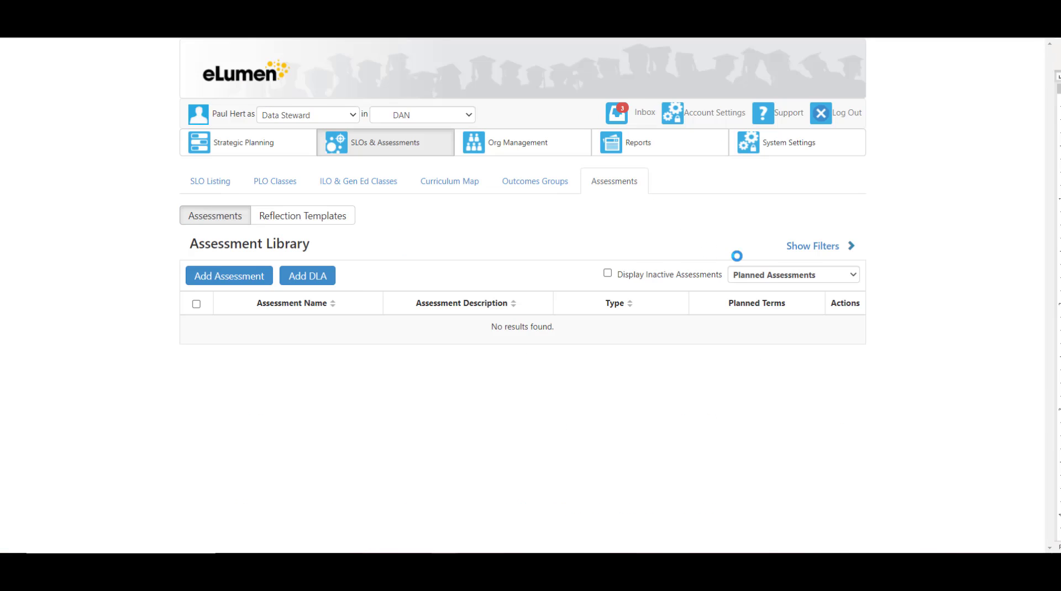
{"action": "left_click", "coordinate": [809, 249]}
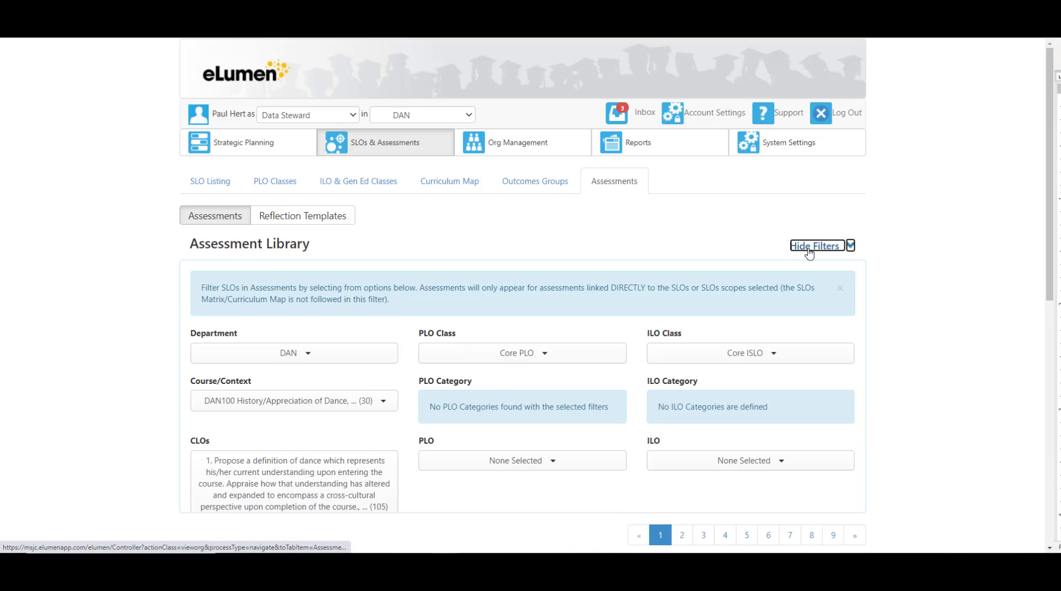
{"action": "left_click", "coordinate": [387, 405]}
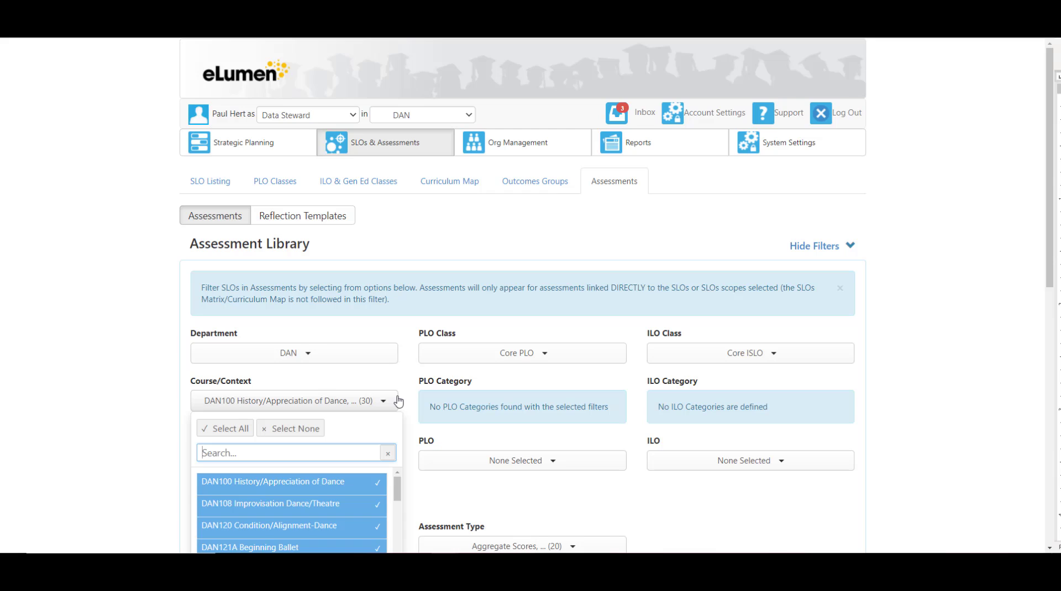
{"action": "left_click", "coordinate": [291, 432]}
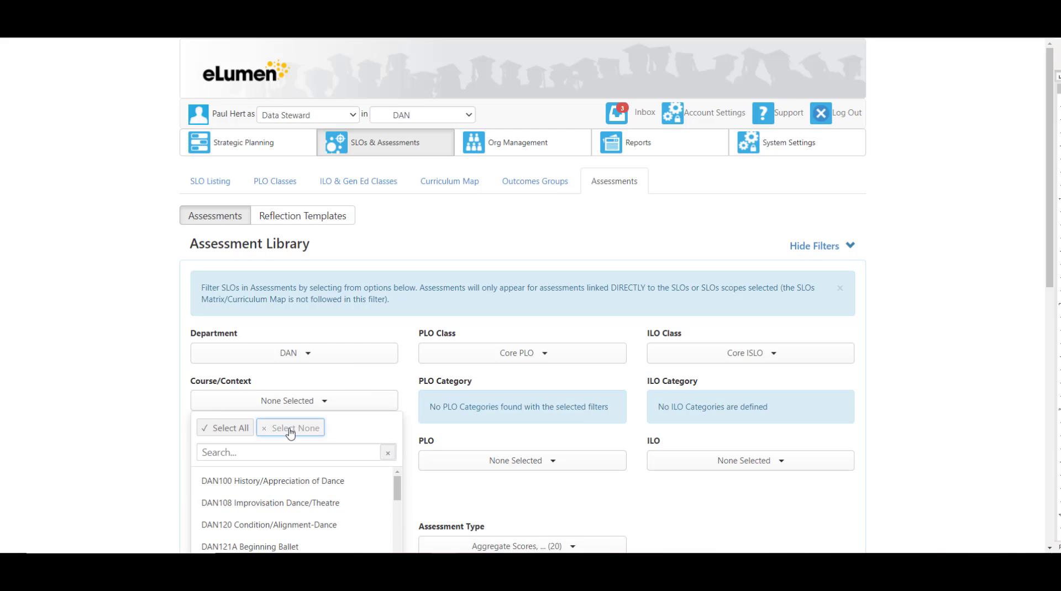
{"action": "scroll", "coordinate": [282, 501], "scroll_direction": "down", "scroll_amount": 5}
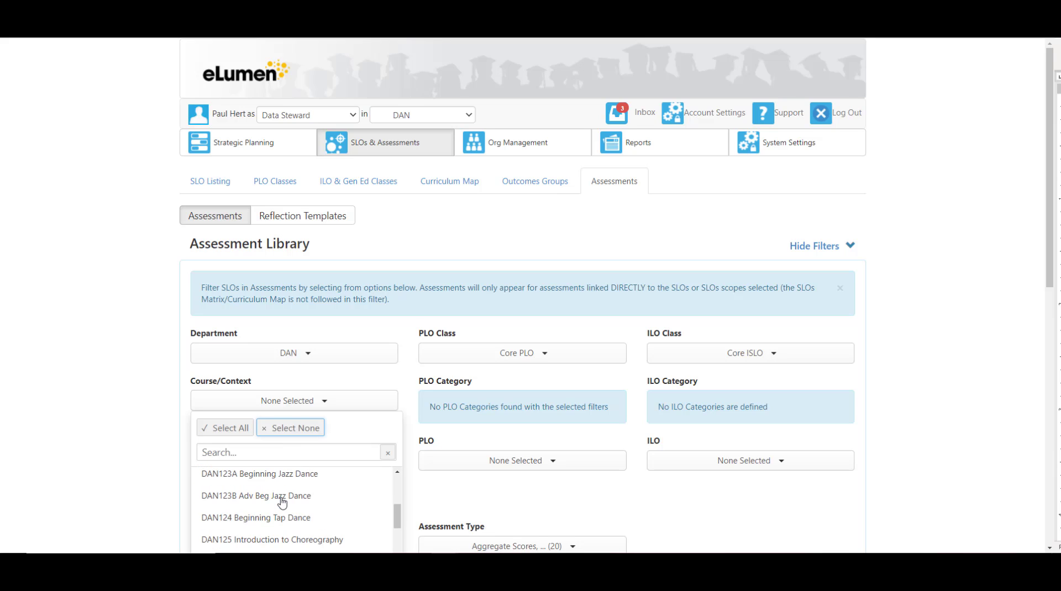
{"action": "scroll", "coordinate": [282, 502], "scroll_direction": "down", "scroll_amount": 5}
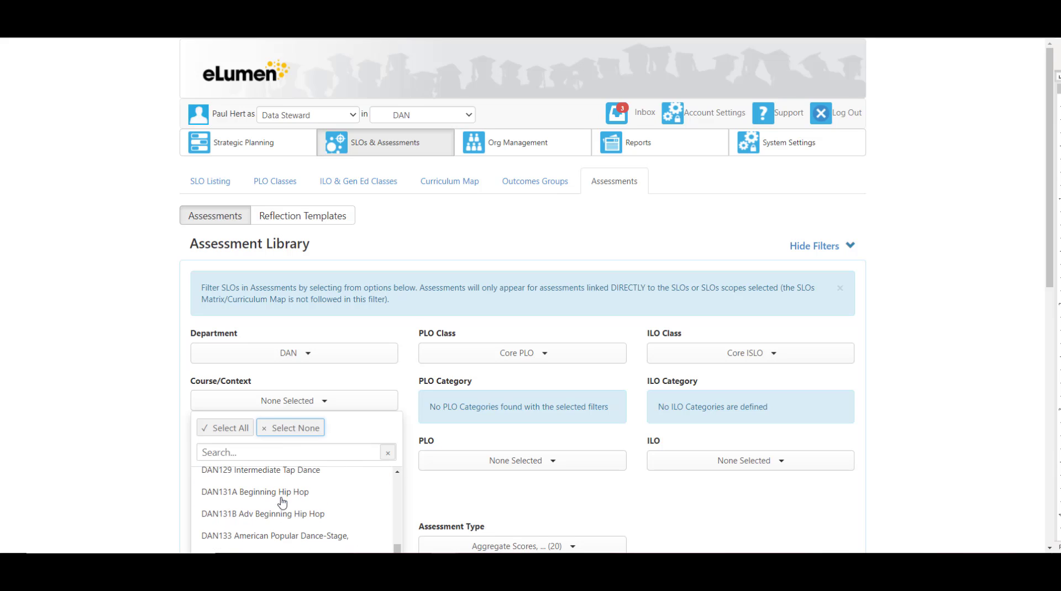
{"action": "left_click", "coordinate": [280, 492]}
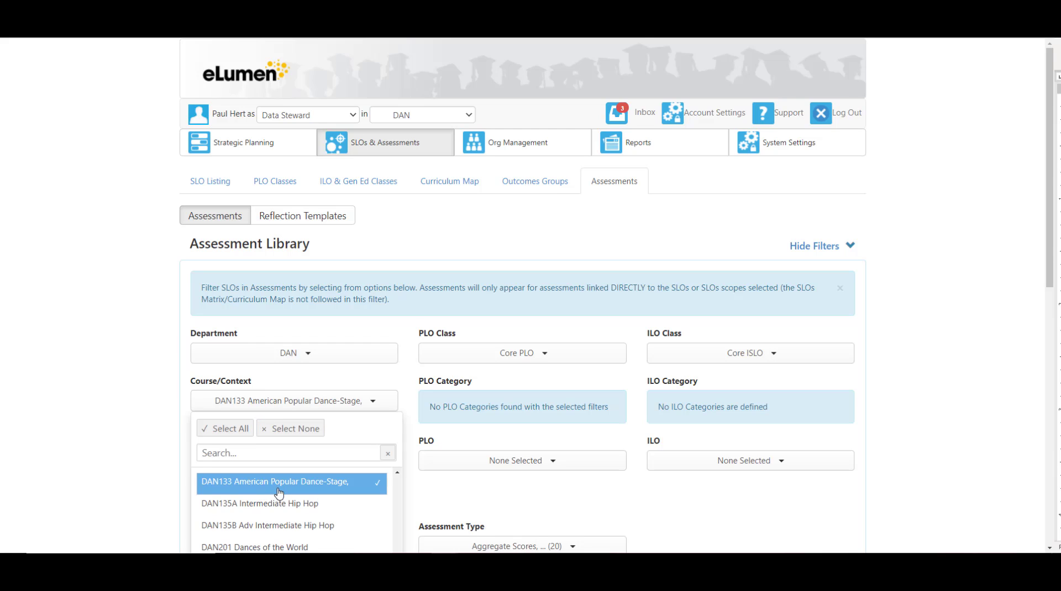
{"action": "left_click", "coordinate": [469, 496]}
Step: Select the DAN 133 S18 CLOs 1,2,3 H assessment and view its full definition
{"action": "scroll", "coordinate": [468, 497], "scroll_direction": "down", "scroll_amount": 5}
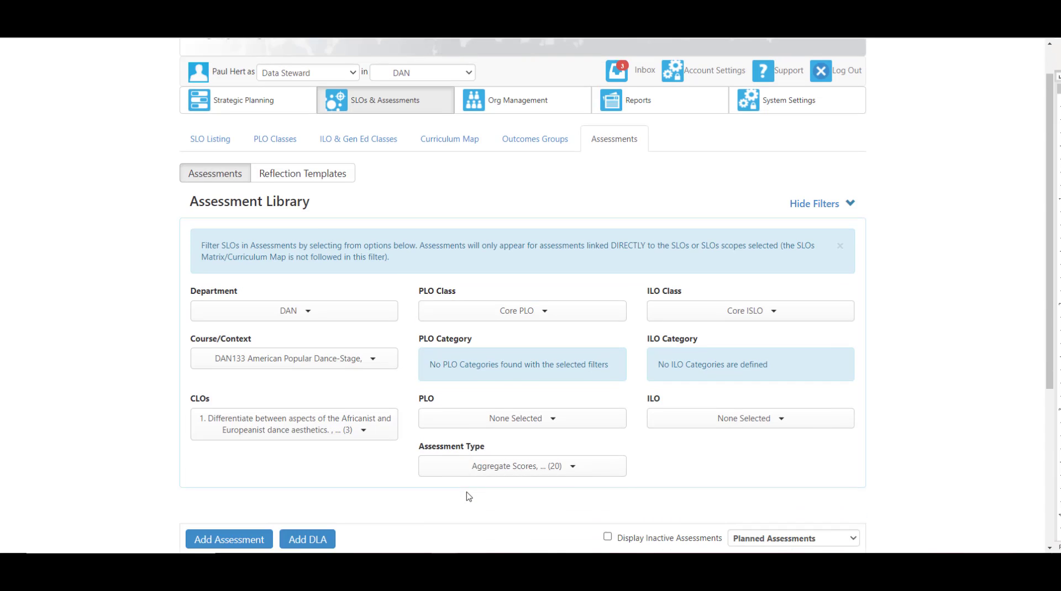
{"action": "scroll", "coordinate": [466, 492], "scroll_direction": "down", "scroll_amount": 1}
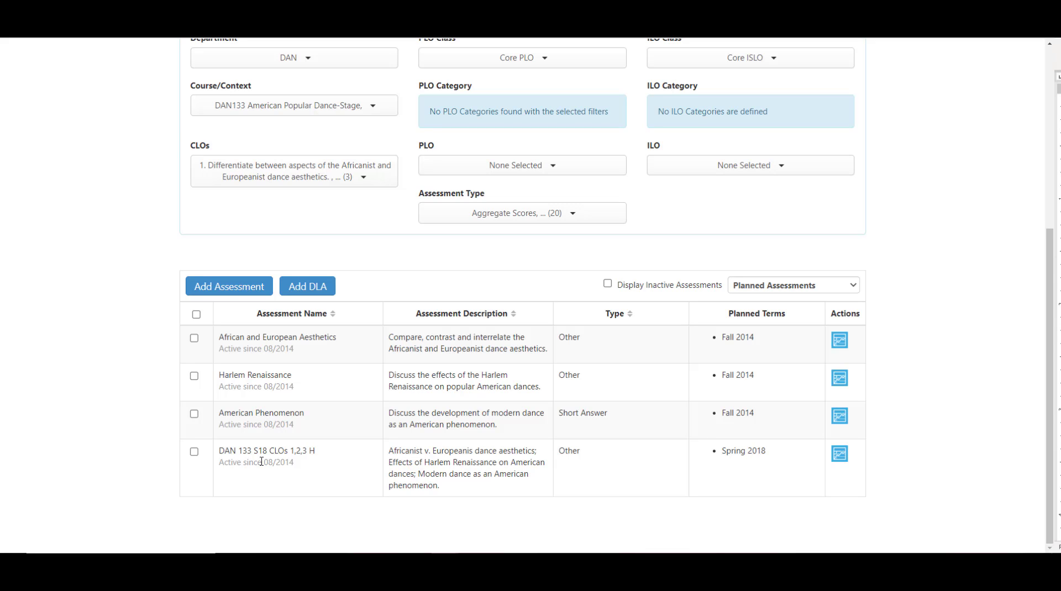
{"action": "left_click", "coordinate": [575, 471]}
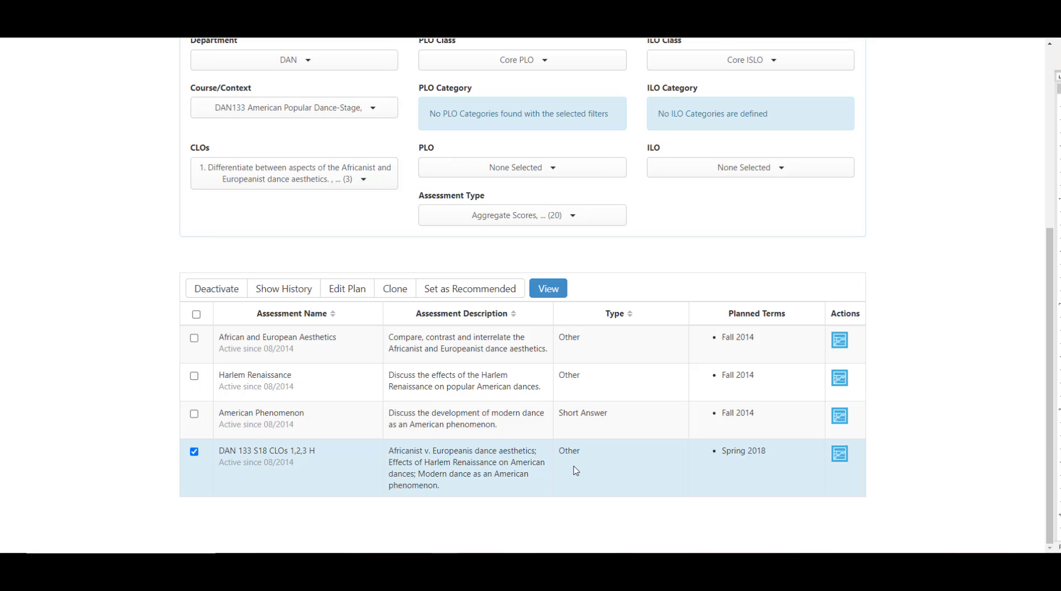
{"action": "left_click", "coordinate": [544, 297]}
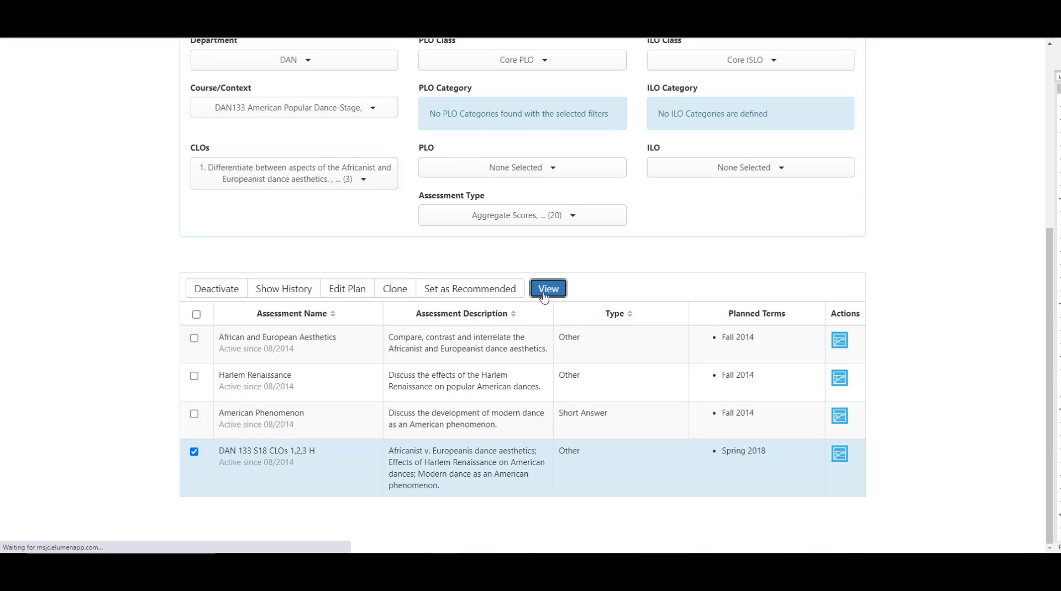
{"action": "scroll", "coordinate": [622, 362], "scroll_direction": "down", "scroll_amount": 4}
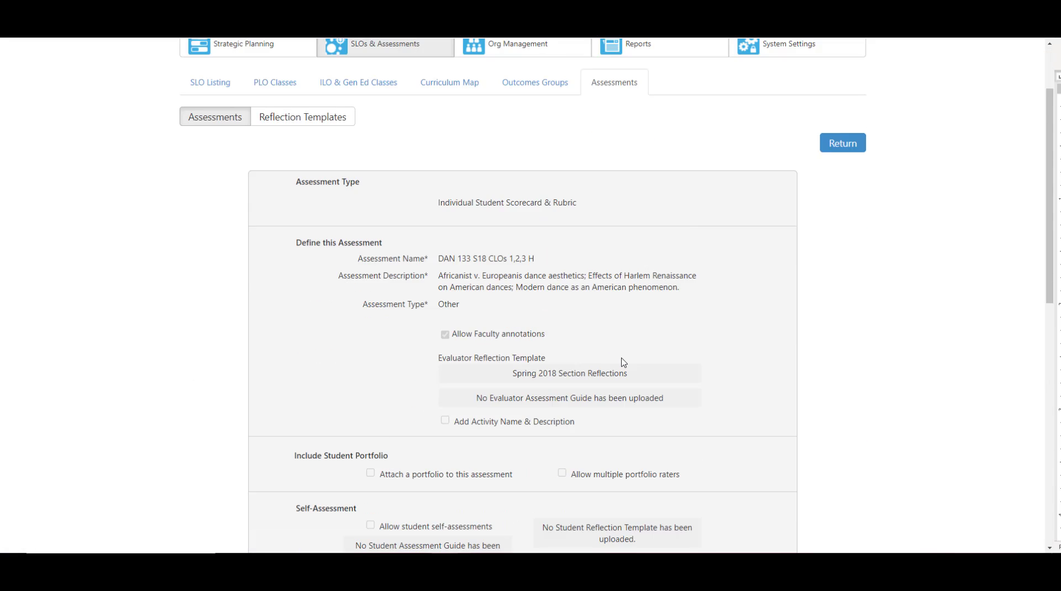
{"action": "scroll", "coordinate": [622, 362], "scroll_direction": "down", "scroll_amount": 8}
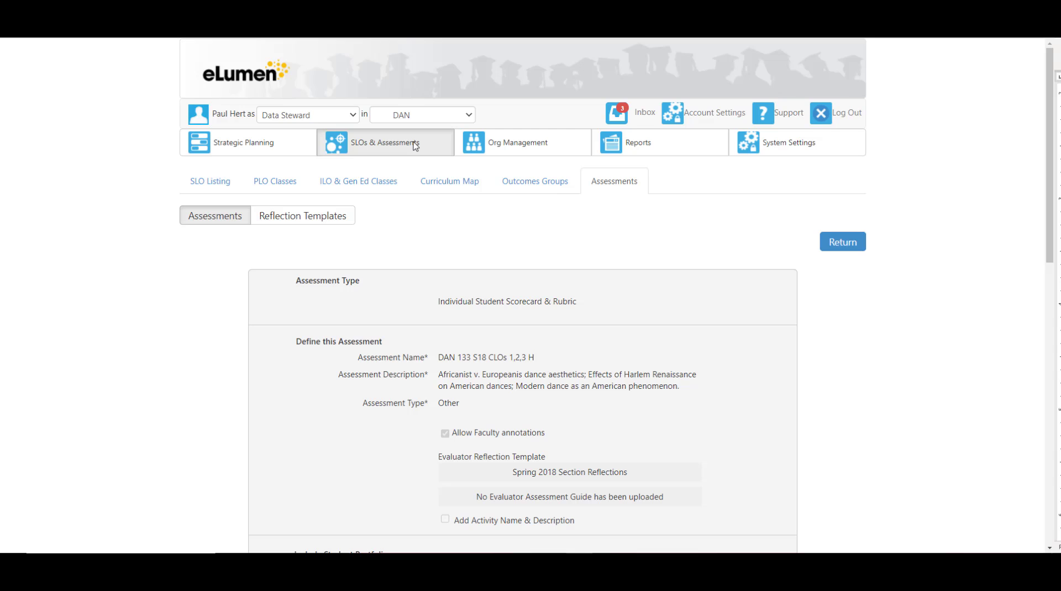
Step: Return to the SLO listing and open the performance descriptors of DAN133's CLO 1 on Africanist and Europeanist dance aesthetics
{"action": "left_click", "coordinate": [414, 146]}
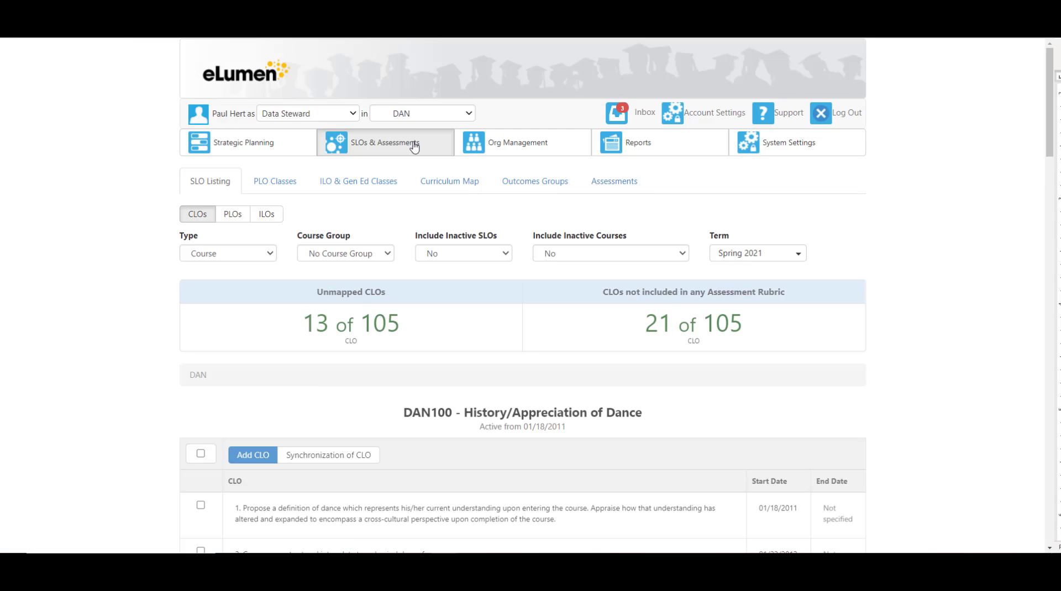
{"action": "scroll", "coordinate": [467, 287], "scroll_direction": "down", "scroll_amount": 7}
{"action": "scroll", "coordinate": [467, 287], "scroll_direction": "down", "scroll_amount": 20}
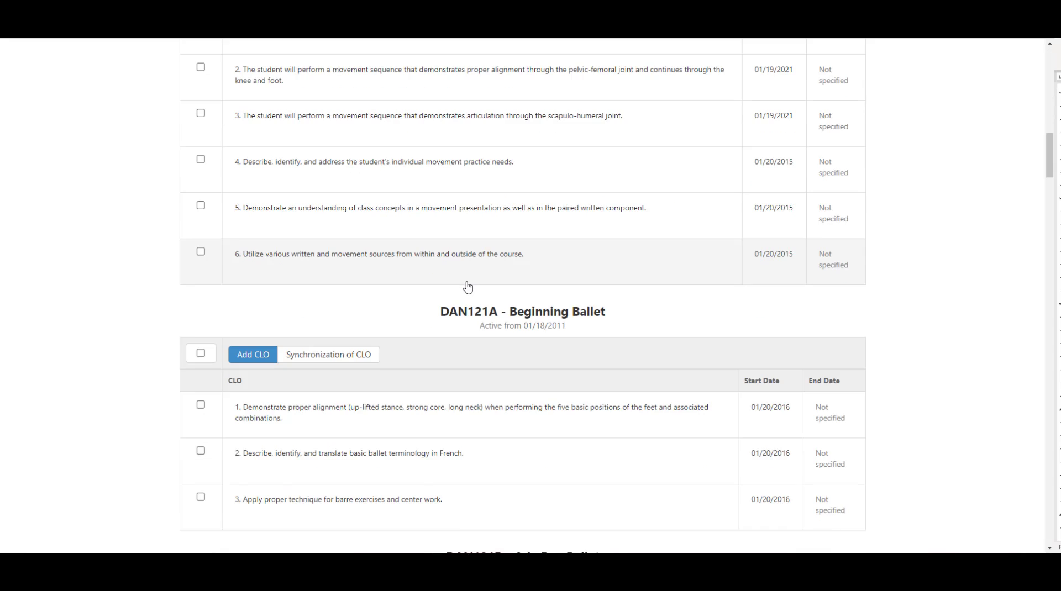
{"action": "scroll", "coordinate": [466, 288], "scroll_direction": "down", "scroll_amount": 20}
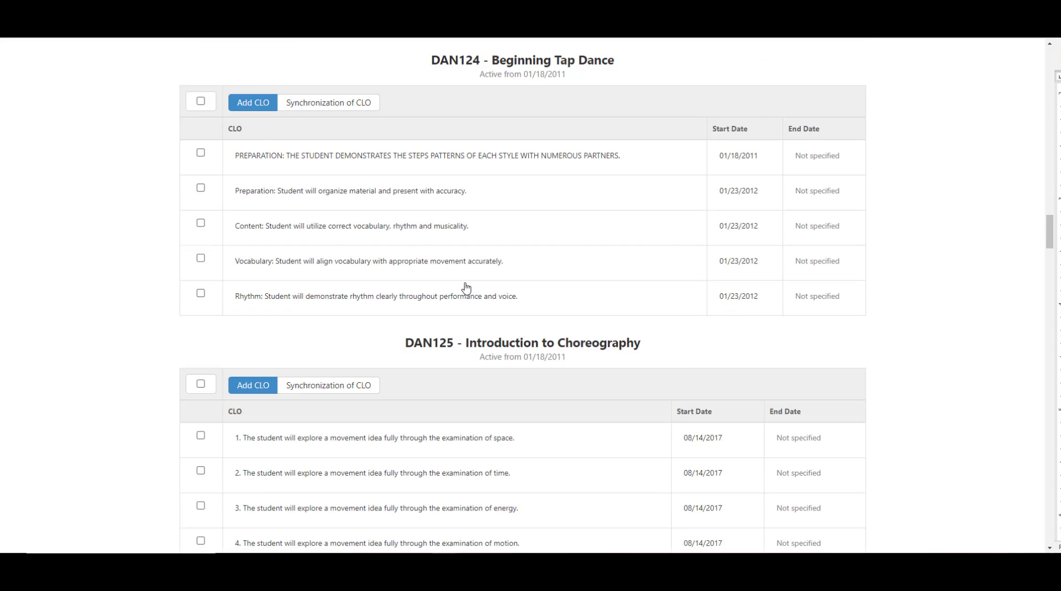
{"action": "scroll", "coordinate": [466, 287], "scroll_direction": "down", "scroll_amount": 20}
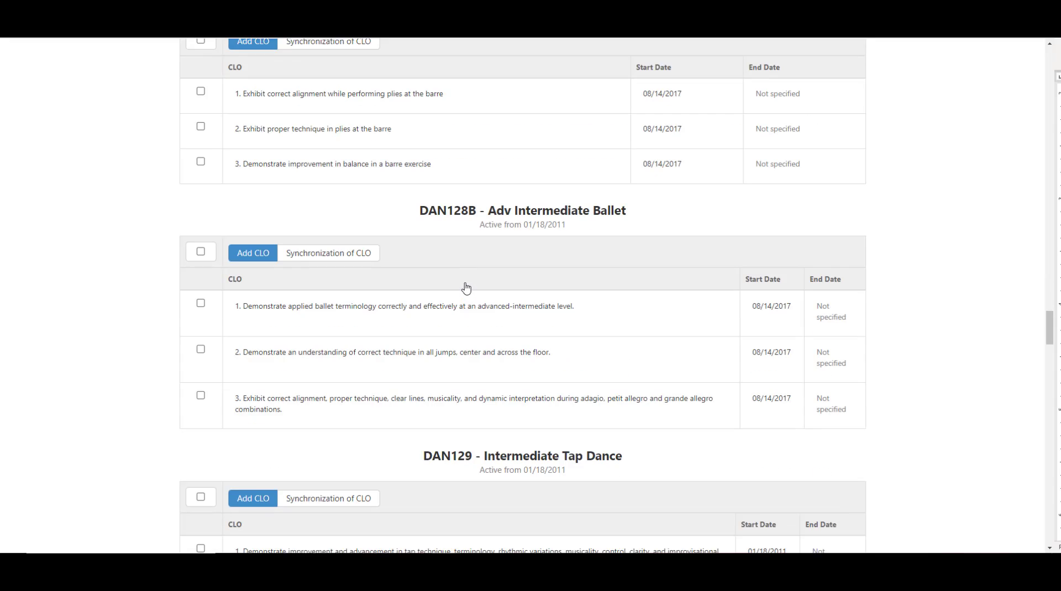
{"action": "scroll", "coordinate": [467, 287], "scroll_direction": "down", "scroll_amount": 1}
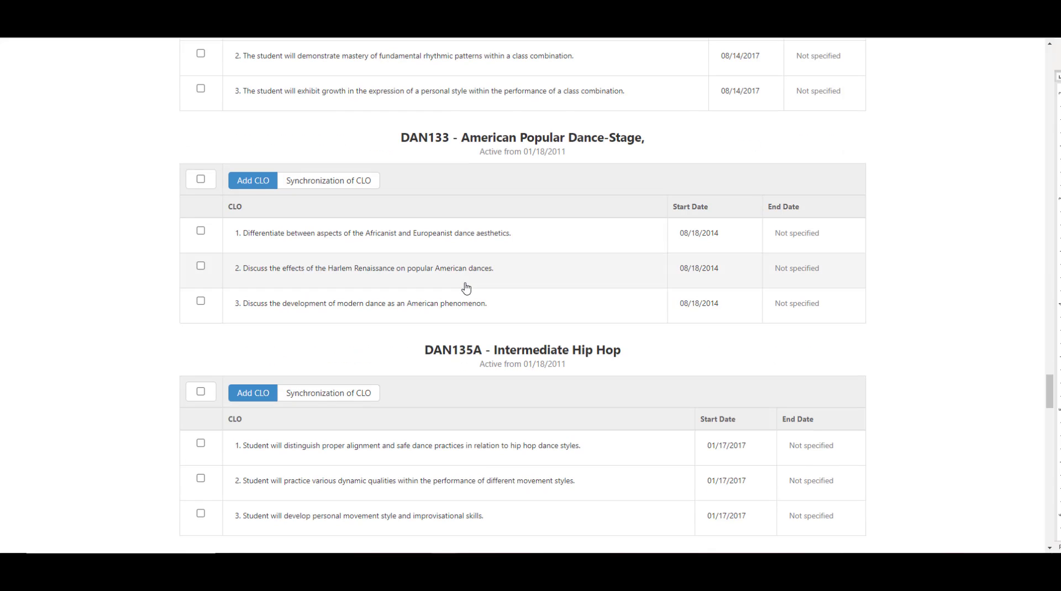
{"action": "left_click", "coordinate": [462, 236]}
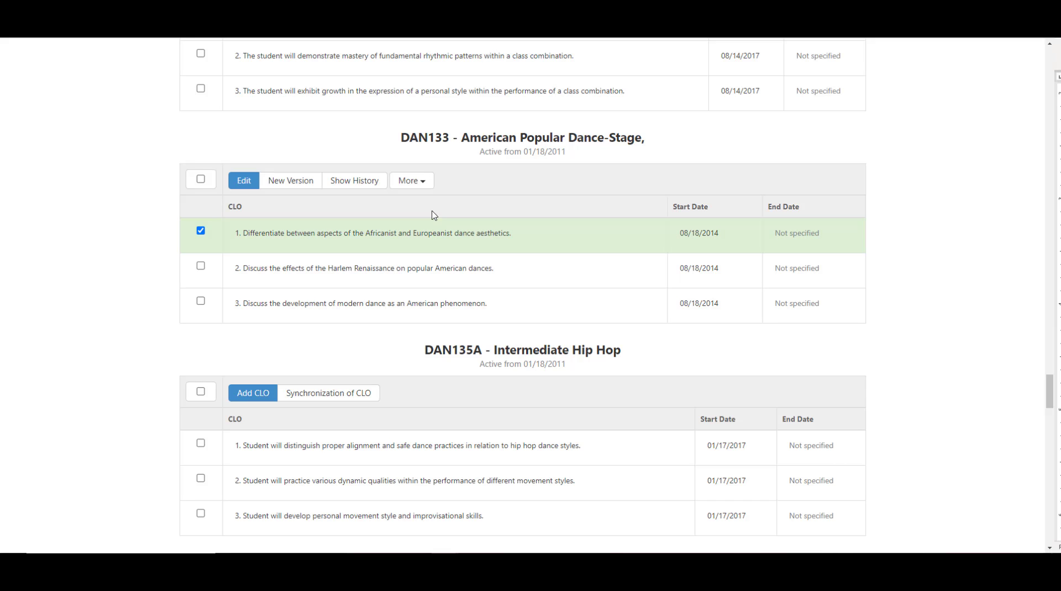
{"action": "left_click", "coordinate": [421, 183]}
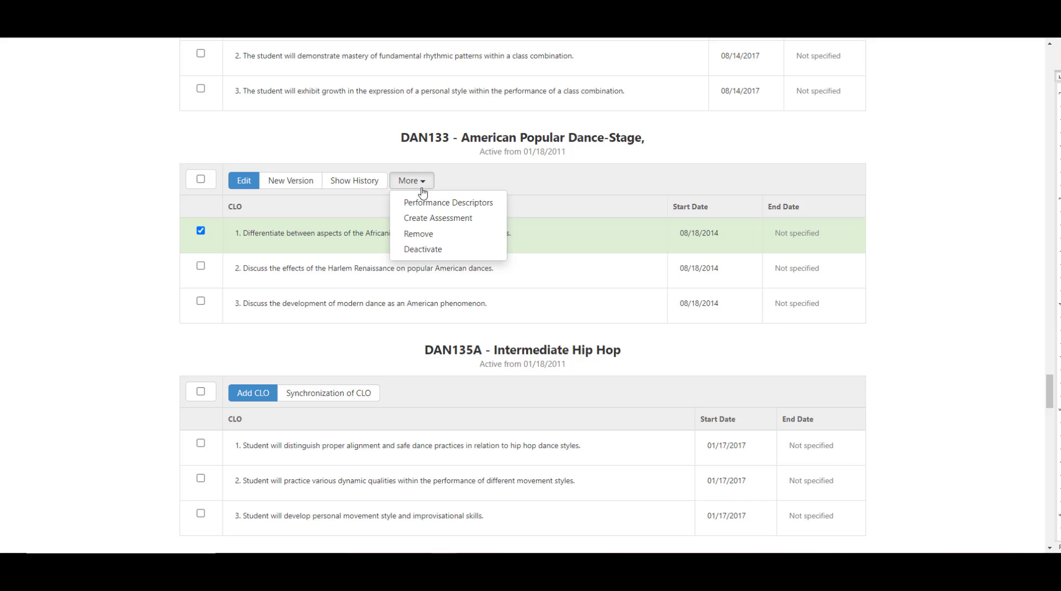
{"action": "left_click", "coordinate": [425, 207]}
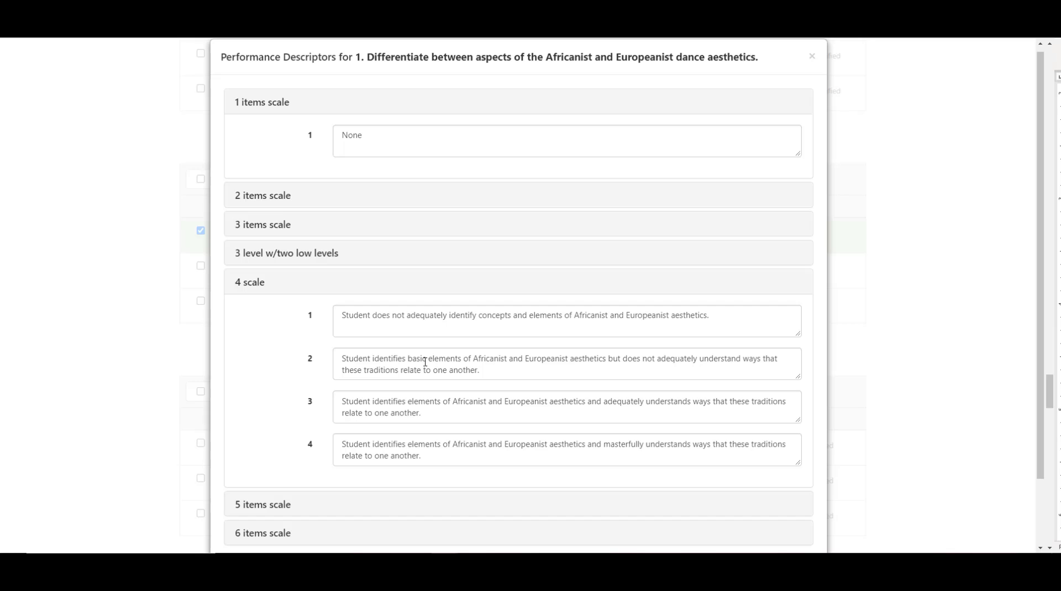
Step: Expand the 3 items scale for CLO 1, review its descriptors alongside the 4 scale, and save the performance descriptors
{"action": "left_click", "coordinate": [252, 225]}
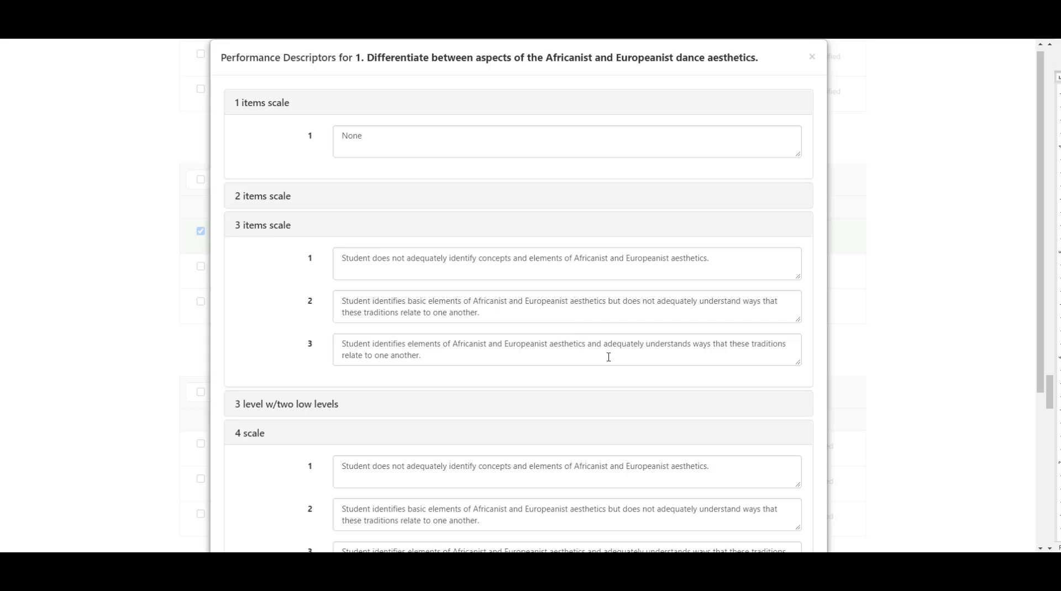
{"action": "scroll", "coordinate": [871, 369], "scroll_direction": "down", "scroll_amount": 3}
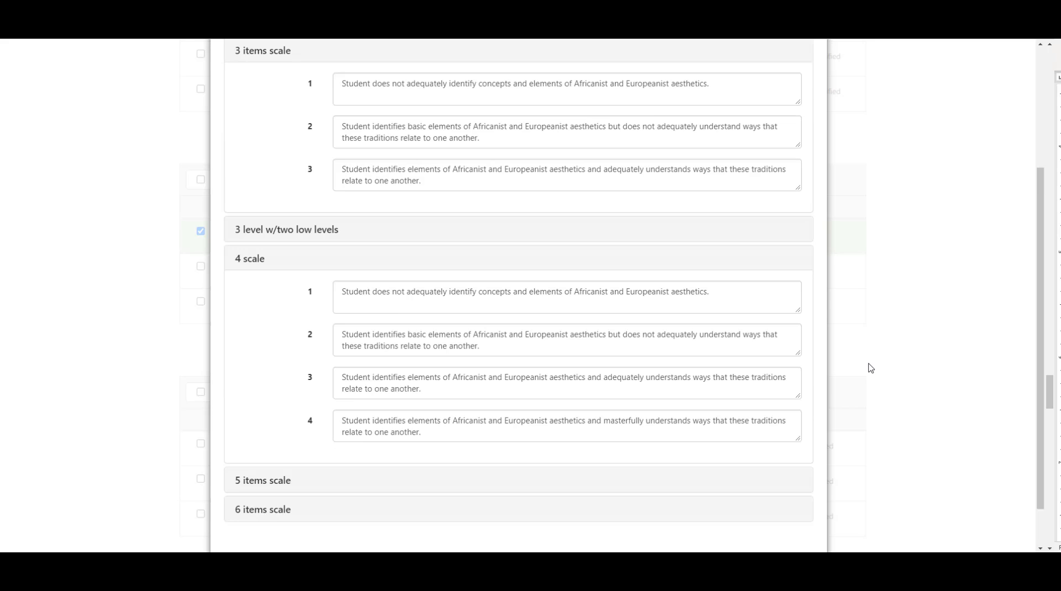
{"action": "scroll", "coordinate": [870, 369], "scroll_direction": "down", "scroll_amount": 1}
{"action": "left_click", "coordinate": [794, 531]}
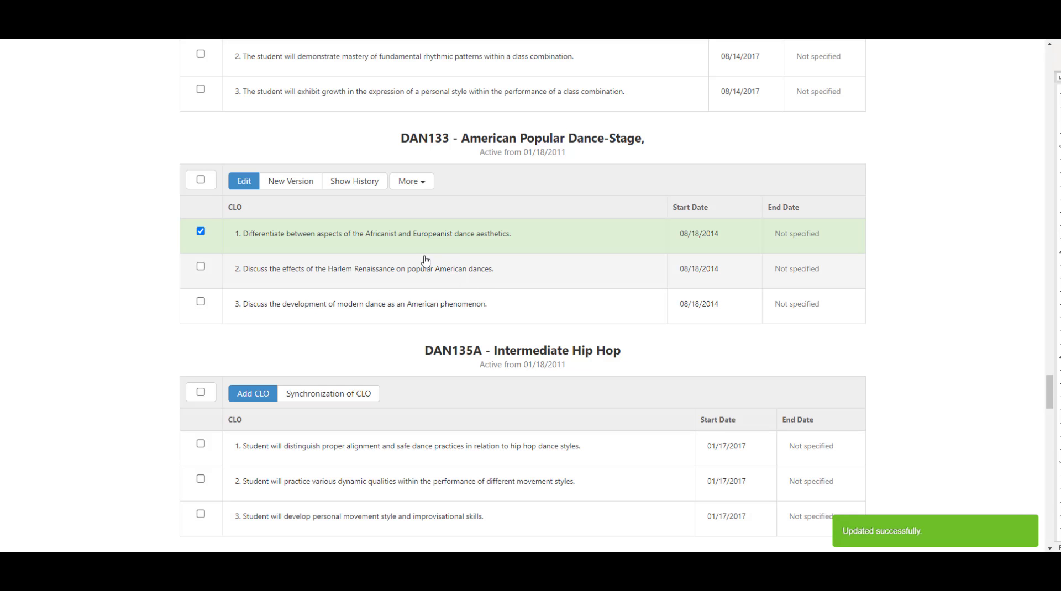
Step: Open the performance descriptors of DAN133's CLO 2 on the Harlem Renaissance, check the 3 items and 4 scale wording, and save
{"action": "left_click", "coordinate": [415, 270]}
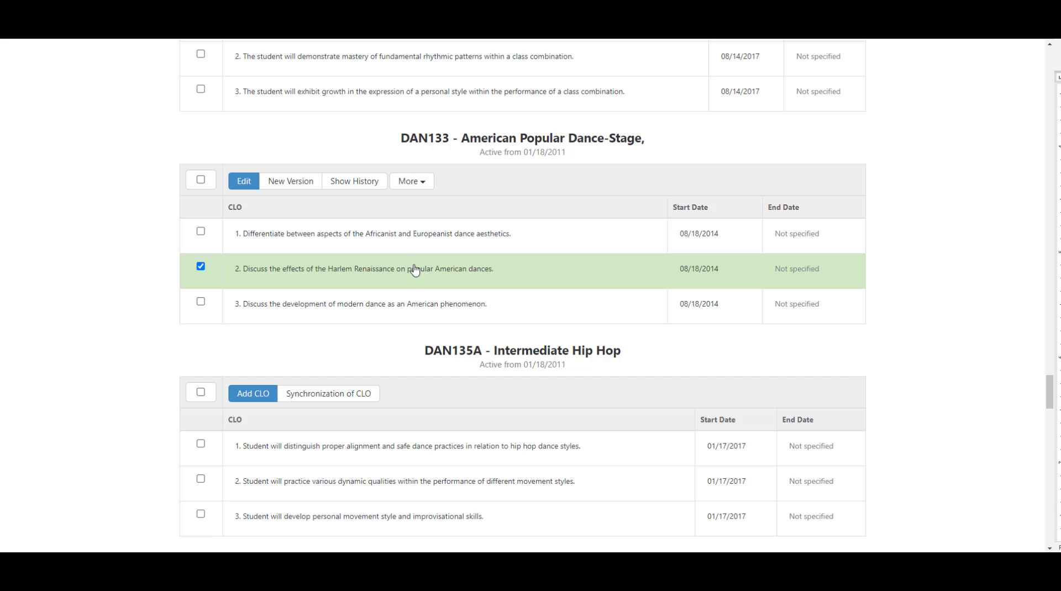
{"action": "left_click", "coordinate": [411, 180]}
{"action": "left_click", "coordinate": [424, 204]}
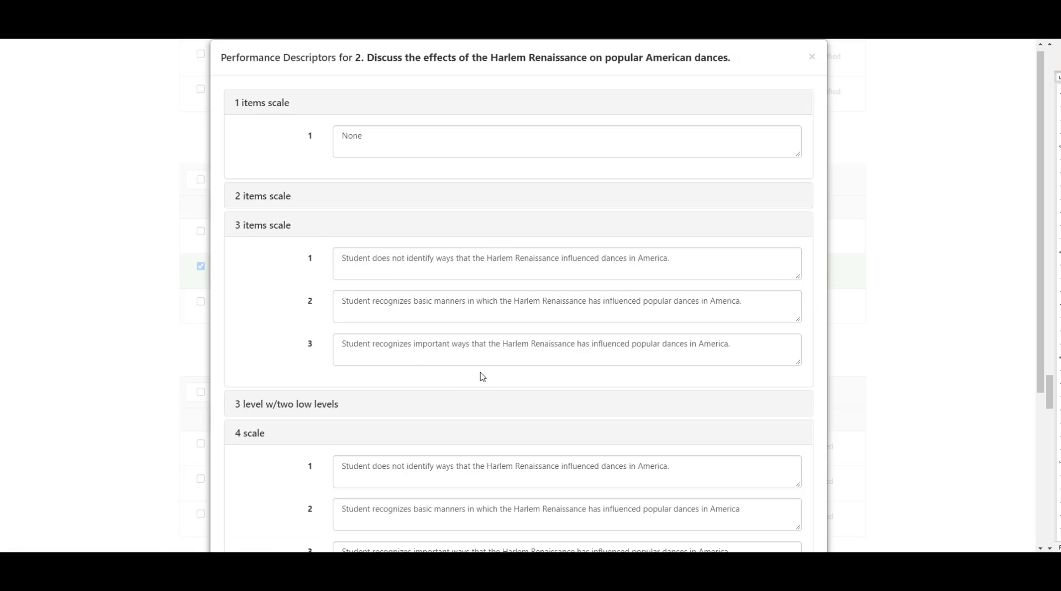
{"action": "scroll", "coordinate": [940, 379], "scroll_direction": "down", "scroll_amount": 4}
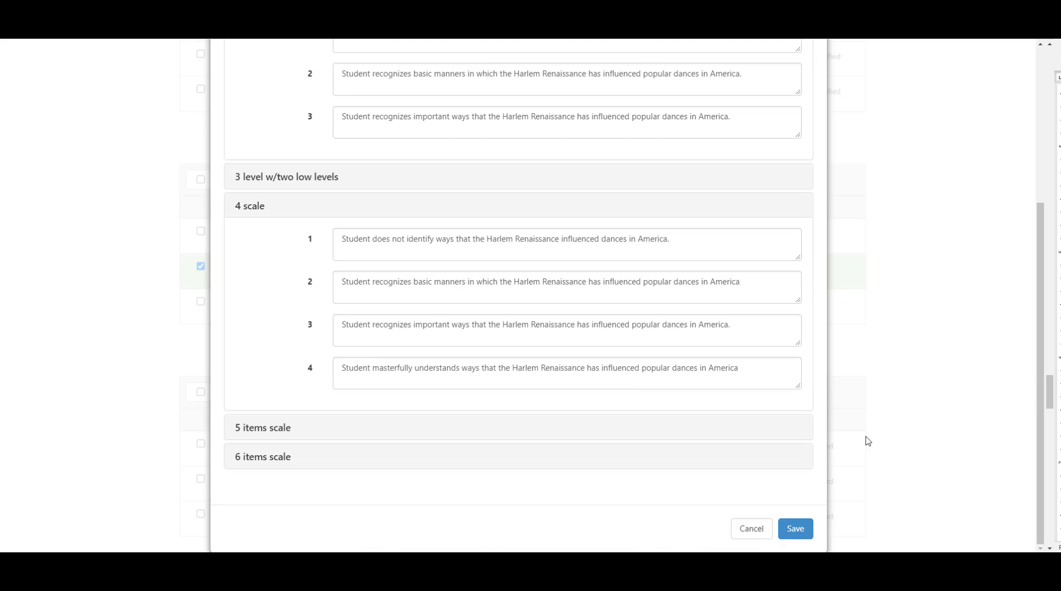
{"action": "left_click", "coordinate": [794, 527]}
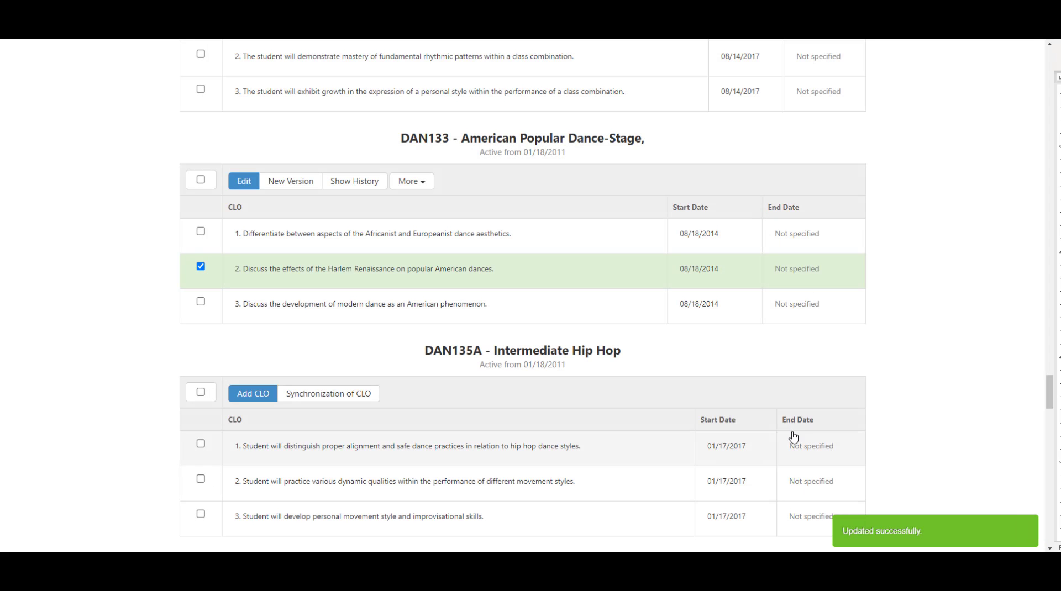
Step: Open the performance descriptors of DAN133's CLO 3 on modern dance, check the 3 items and 4 scale wording, and save
{"action": "left_click", "coordinate": [445, 306]}
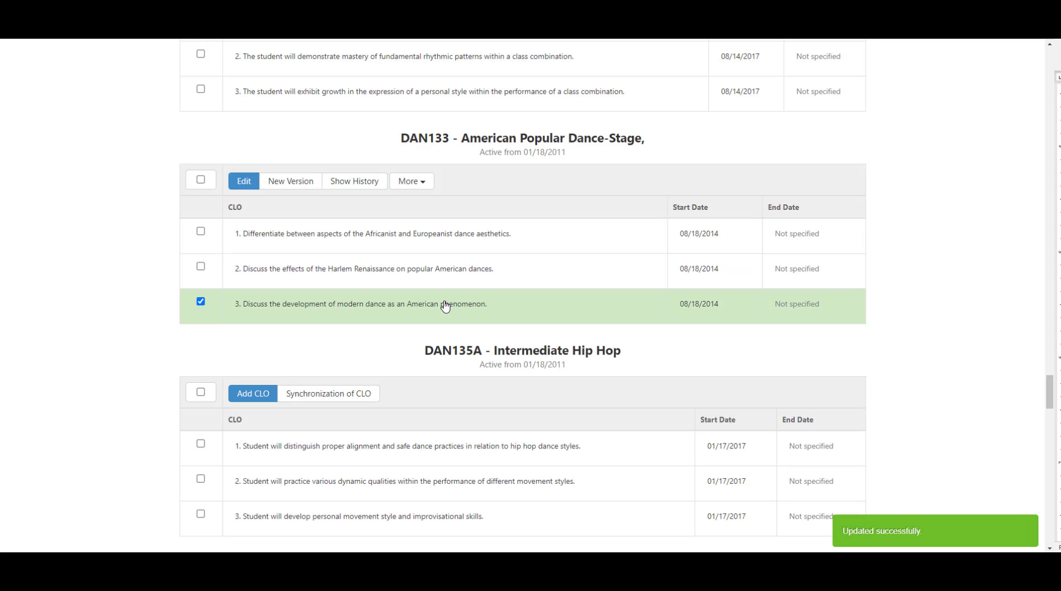
{"action": "left_click", "coordinate": [430, 187]}
{"action": "left_click", "coordinate": [430, 205]}
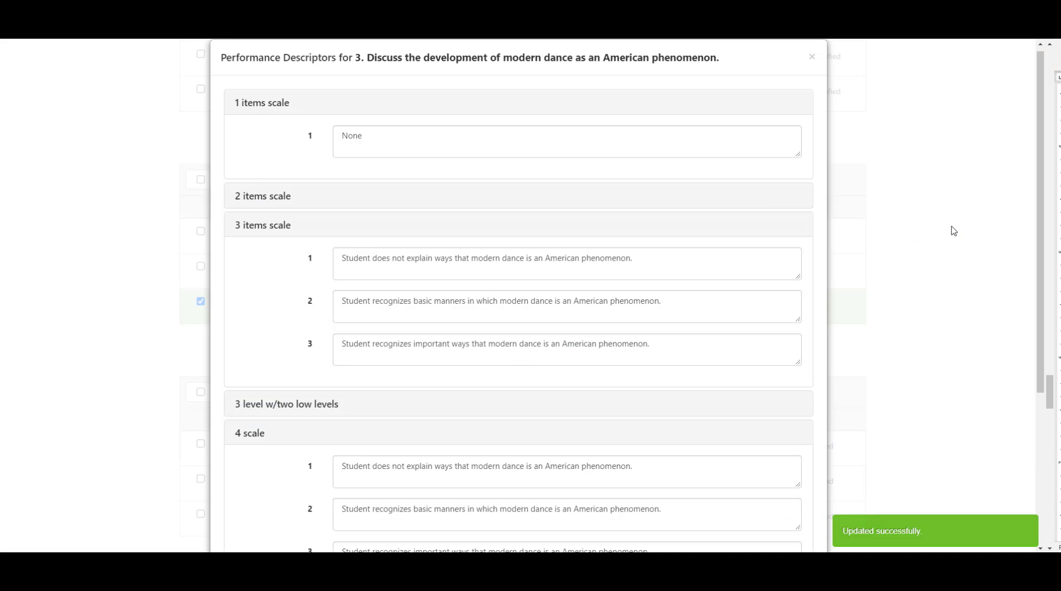
{"action": "scroll", "coordinate": [934, 231], "scroll_direction": "down", "scroll_amount": 4}
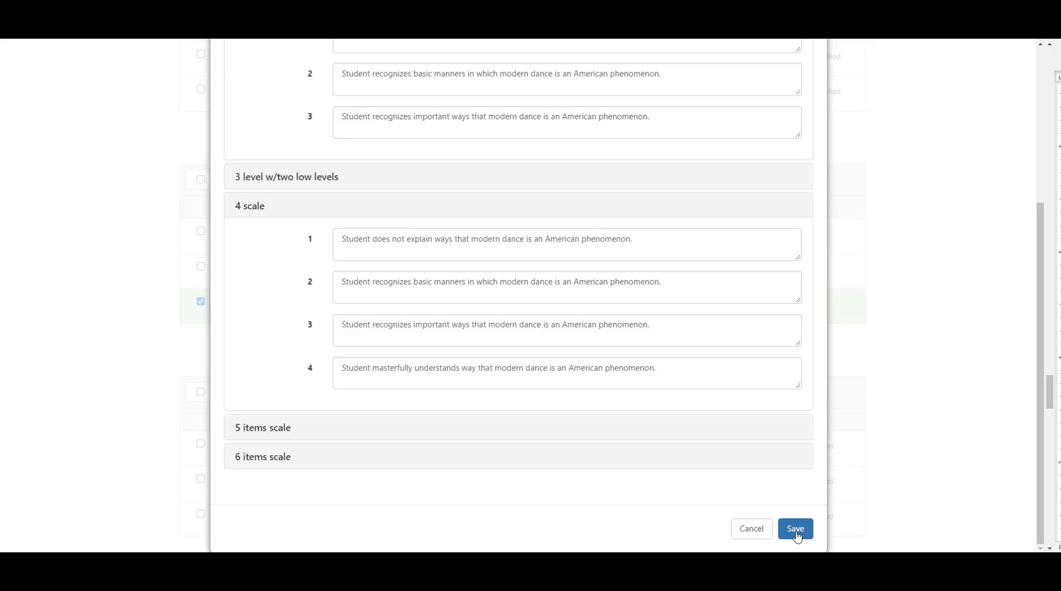
{"action": "left_click", "coordinate": [795, 529]}
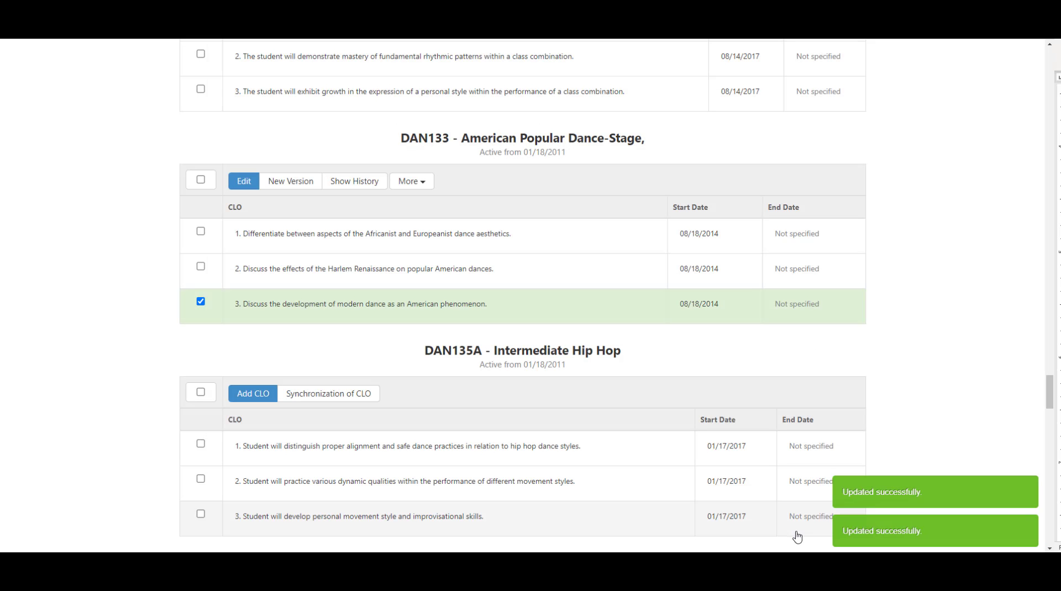
Step: Create an assessment from DAN133's CLO 1, named DAN 133 S21 CLOs 1,2,3 H, with a description covering all three CLO topics
{"action": "left_click", "coordinate": [467, 234]}
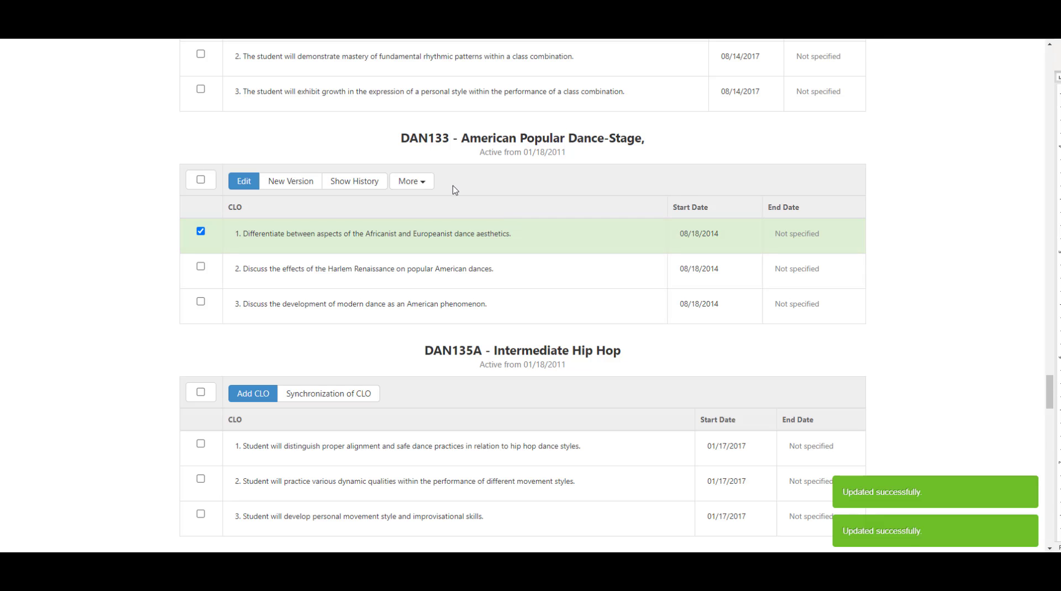
{"action": "left_click", "coordinate": [426, 185]}
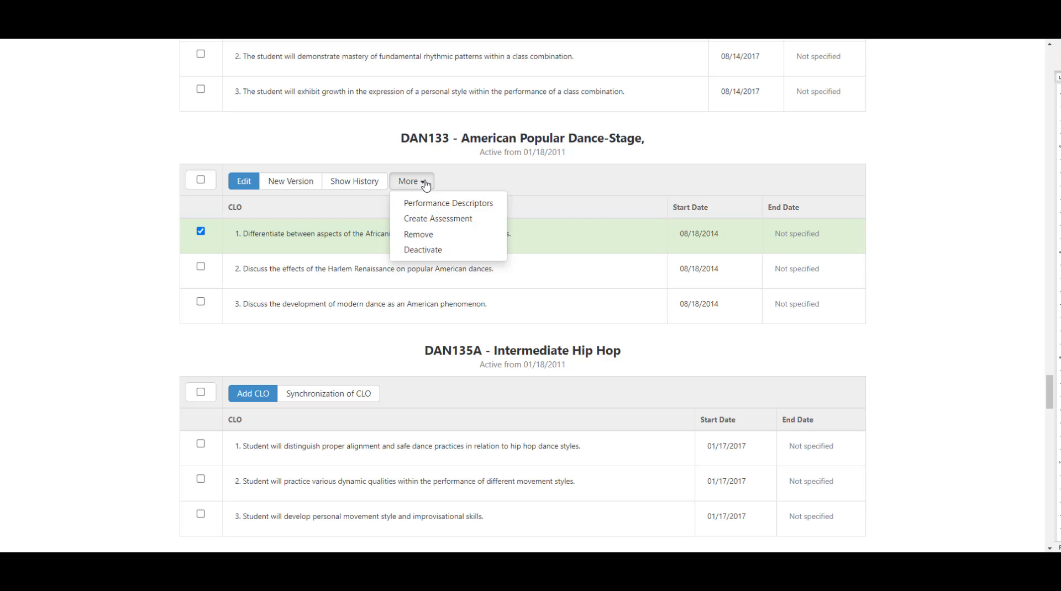
{"action": "left_click", "coordinate": [427, 219]}
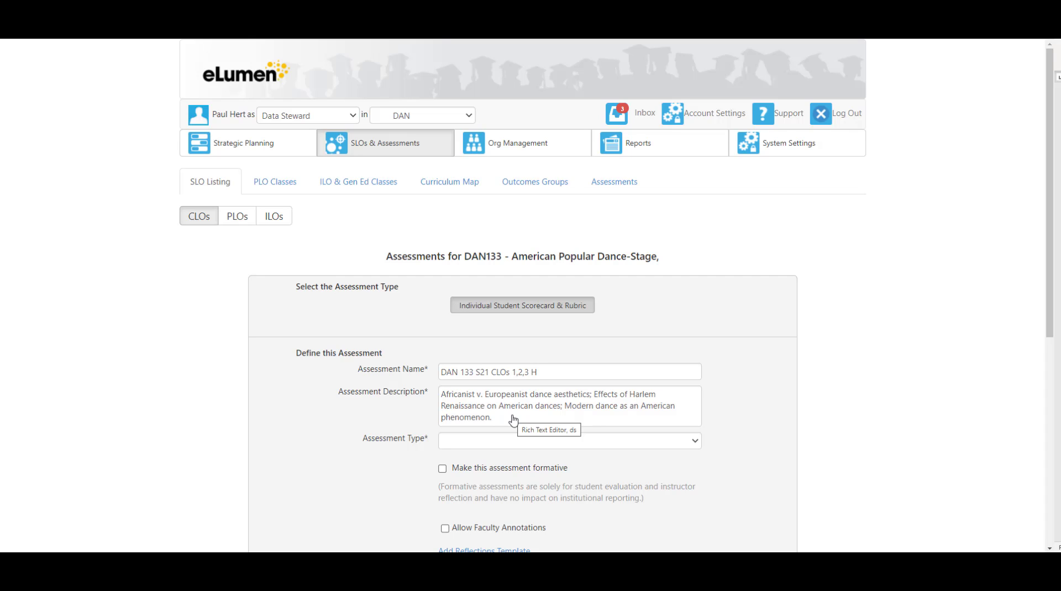
Step: Set the assessment type to Short Answer and attach the Spring 2021 Section Reflections template
{"action": "left_click", "coordinate": [475, 445]}
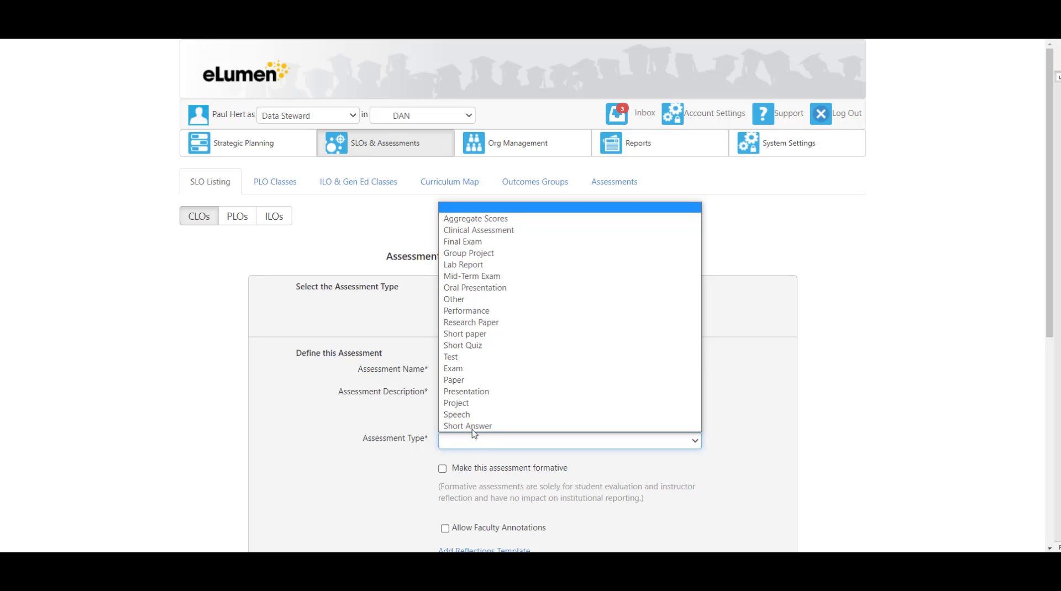
{"action": "left_click", "coordinate": [473, 426]}
{"action": "scroll", "coordinate": [472, 428], "scroll_direction": "down", "scroll_amount": 3}
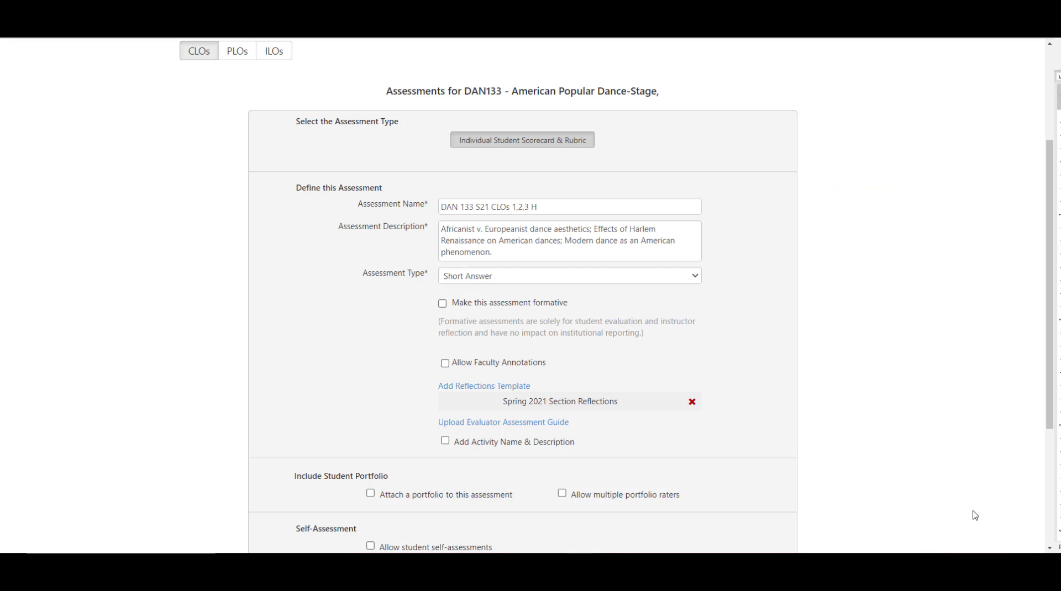
Step: Generate an Outcomes-Oriented rubric template for the assessment using the 3 items rating scale
{"action": "scroll", "coordinate": [975, 515], "scroll_direction": "down", "scroll_amount": 2}
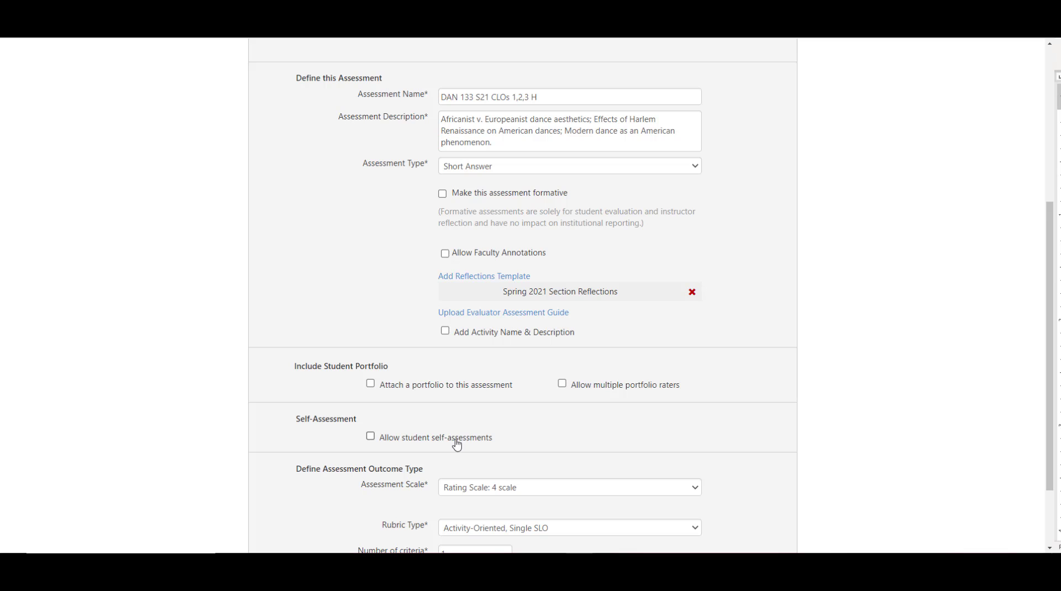
{"action": "scroll", "coordinate": [858, 452], "scroll_direction": "down", "scroll_amount": 1}
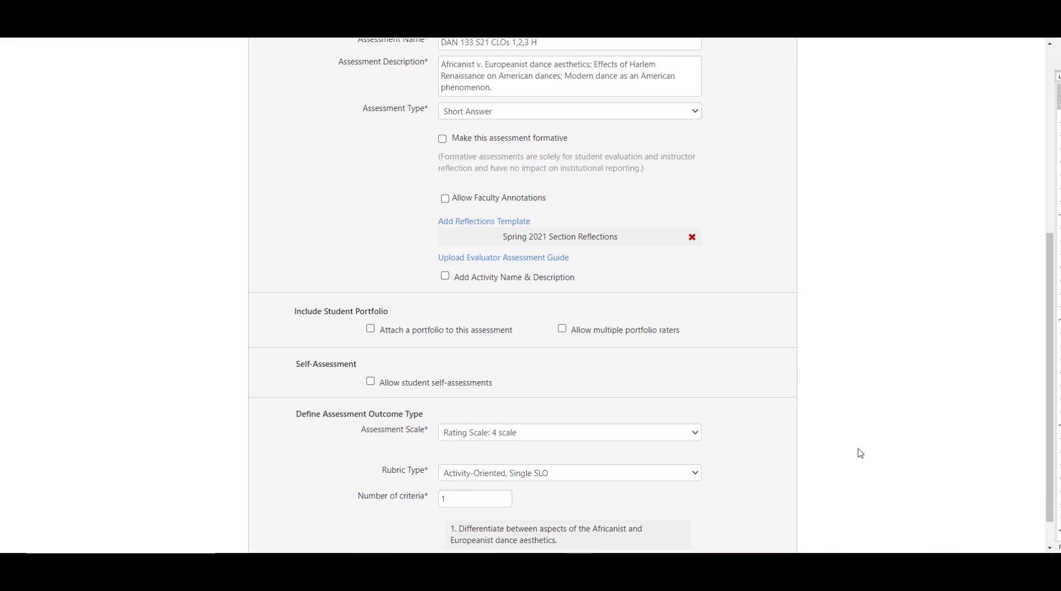
{"action": "left_click", "coordinate": [495, 438]}
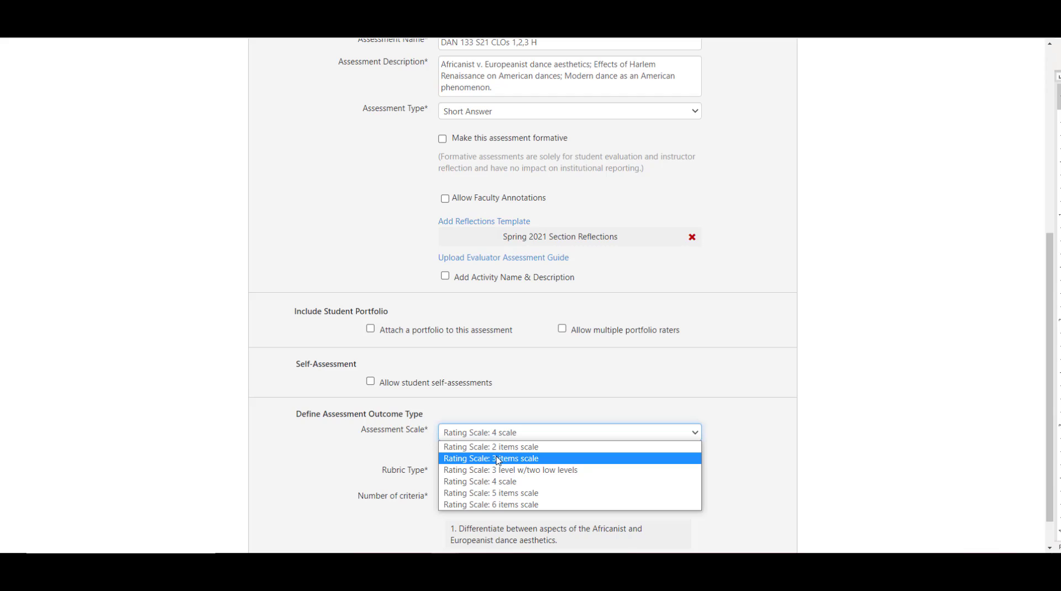
{"action": "left_click", "coordinate": [498, 459]}
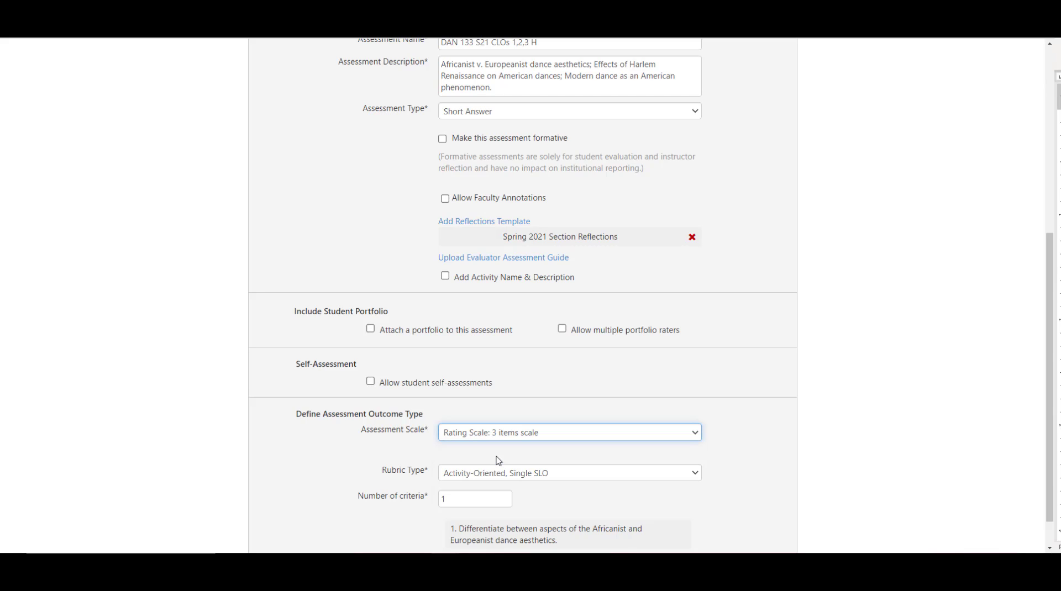
{"action": "left_click", "coordinate": [465, 475]}
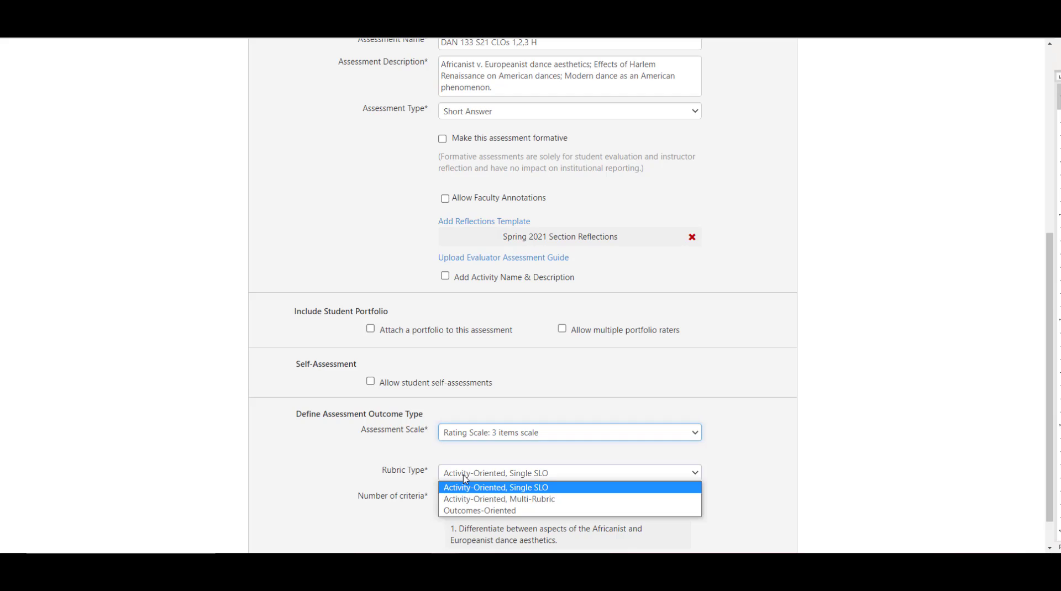
{"action": "left_click", "coordinate": [479, 511]}
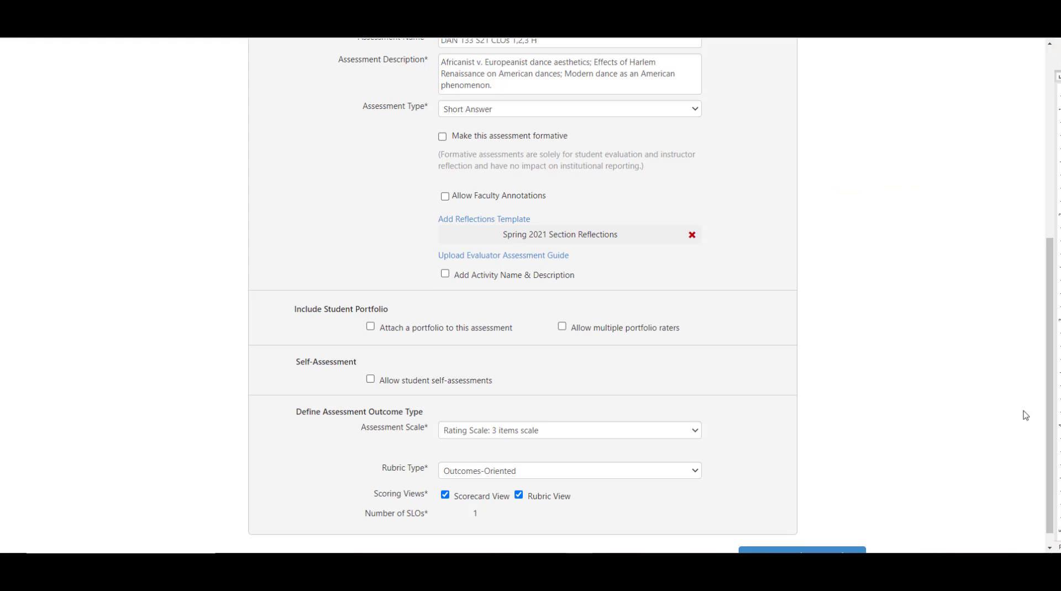
{"action": "scroll", "coordinate": [989, 456], "scroll_direction": "down", "scroll_amount": 1}
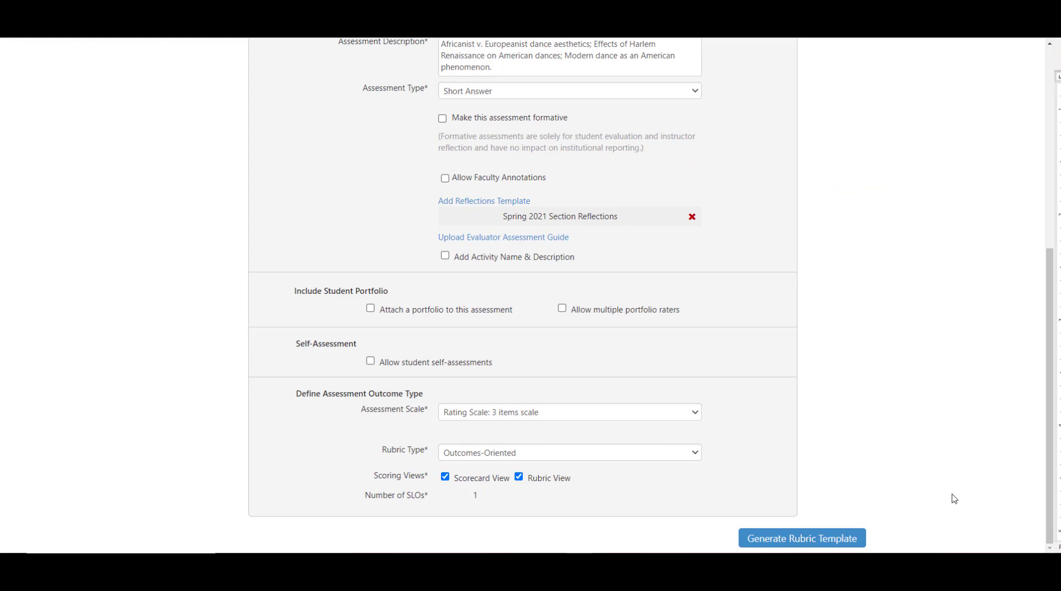
{"action": "left_click", "coordinate": [825, 544]}
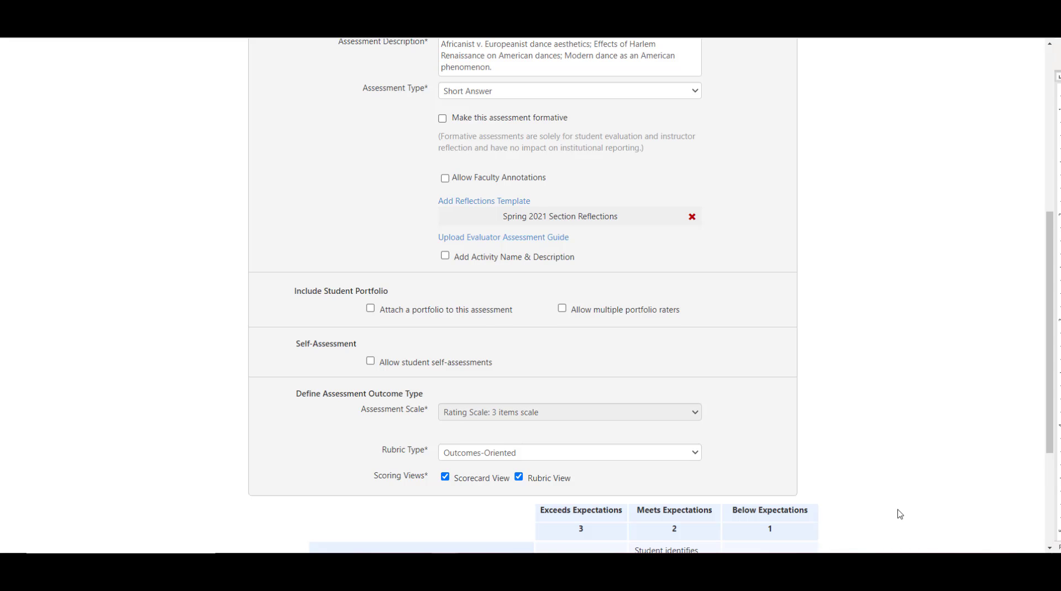
Step: Add a rubric row linked to DAN133's CLO 2 on the effects of the Harlem Renaissance
{"action": "scroll", "coordinate": [897, 511], "scroll_direction": "down", "scroll_amount": 4}
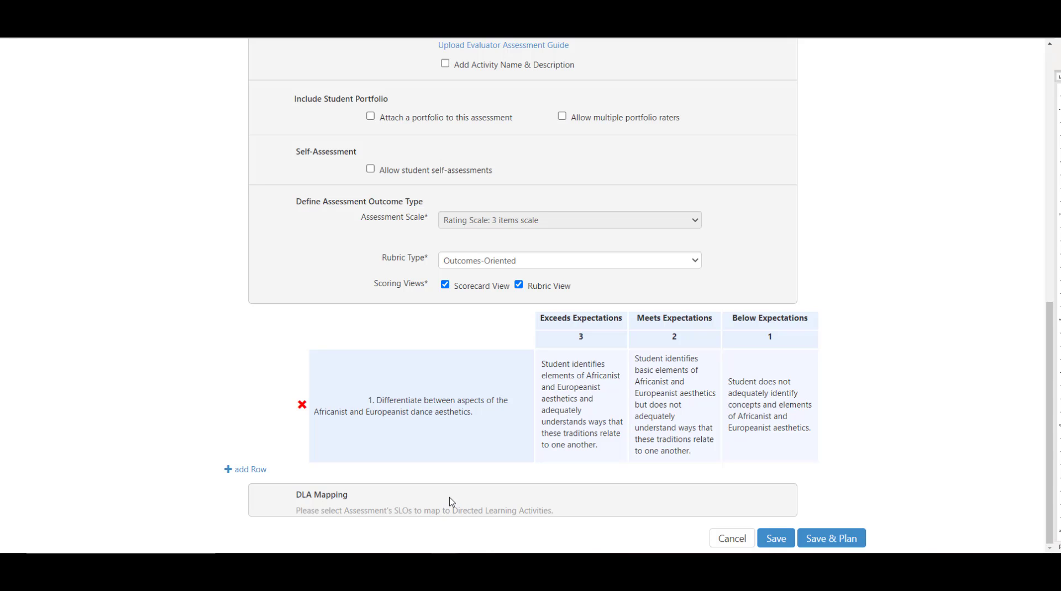
{"action": "left_click", "coordinate": [258, 473]}
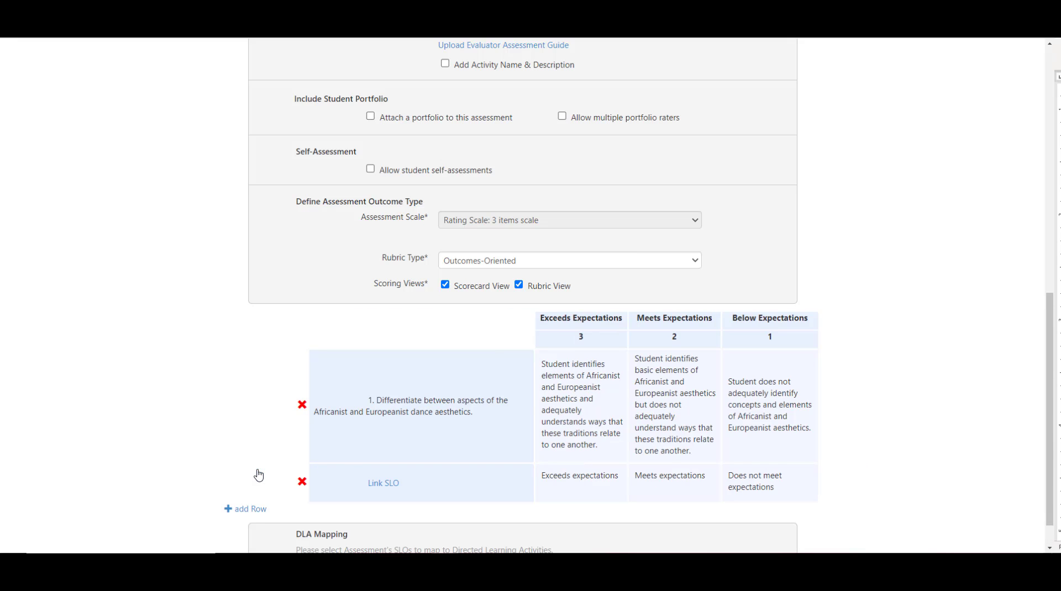
{"action": "left_click", "coordinate": [382, 484]}
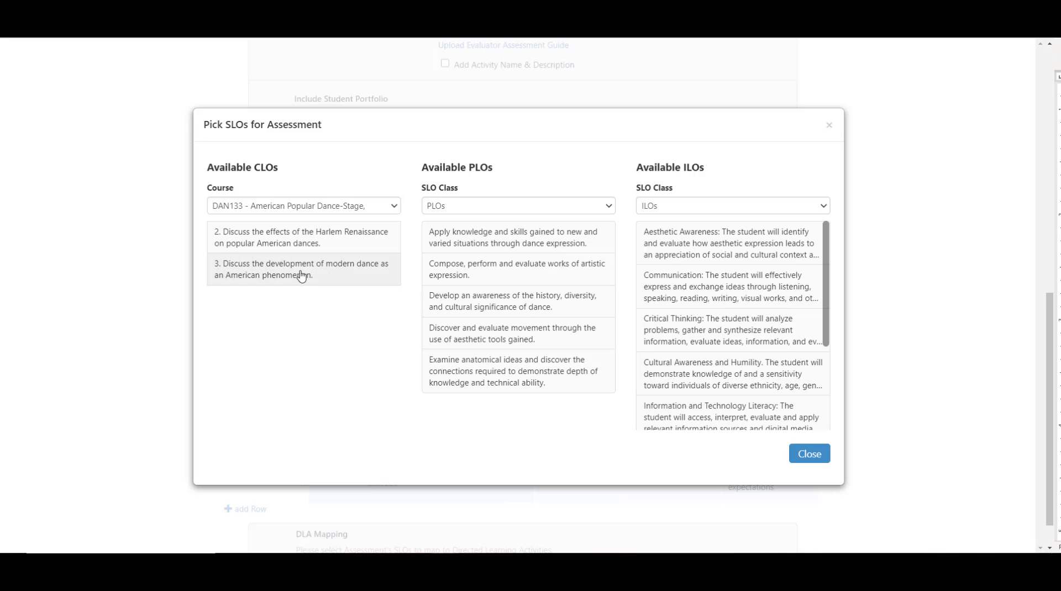
{"action": "left_click", "coordinate": [321, 239]}
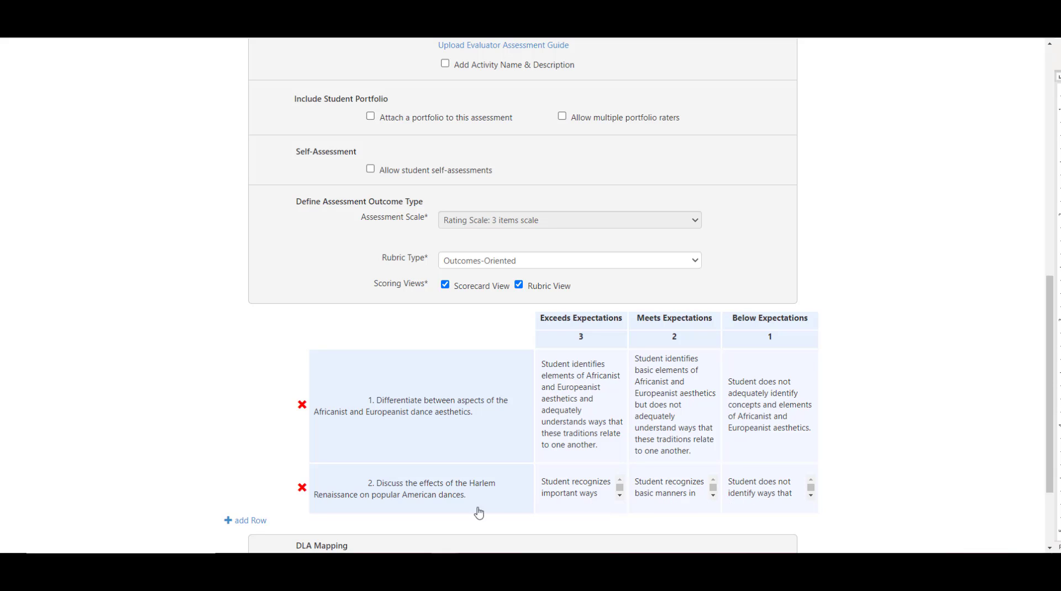
Step: Add a rubric row linked to DAN133's CLO 3 on the development of modern dance
{"action": "left_click", "coordinate": [254, 521]}
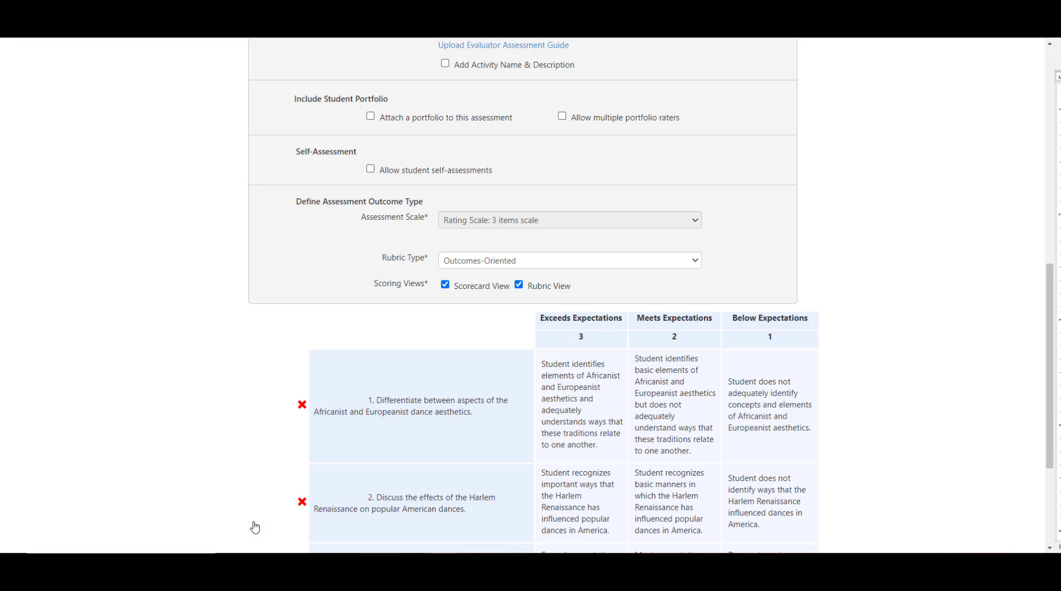
{"action": "scroll", "coordinate": [262, 526], "scroll_direction": "down", "scroll_amount": 2}
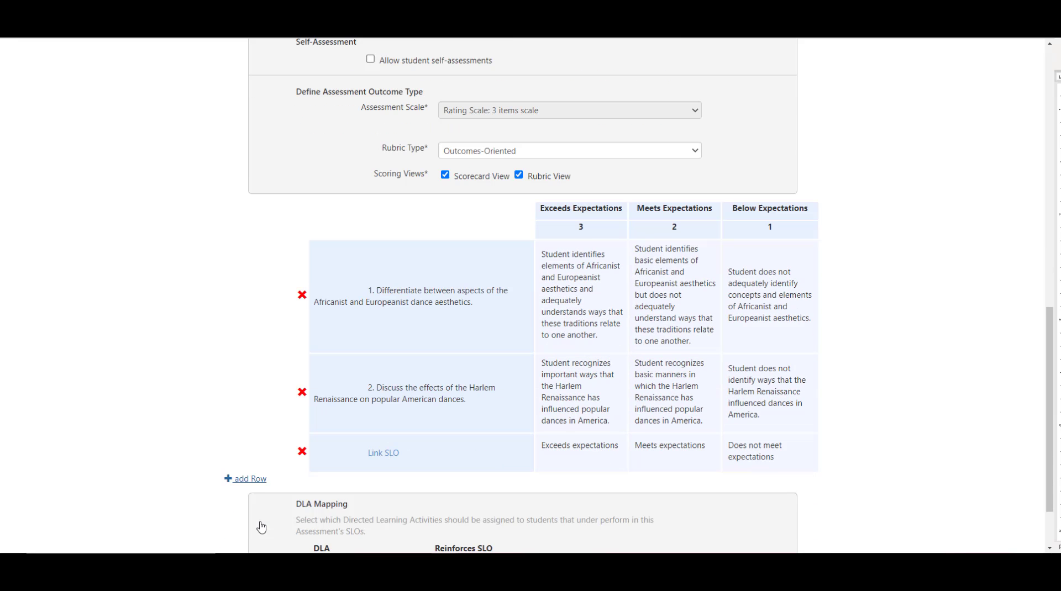
{"action": "left_click", "coordinate": [380, 456]}
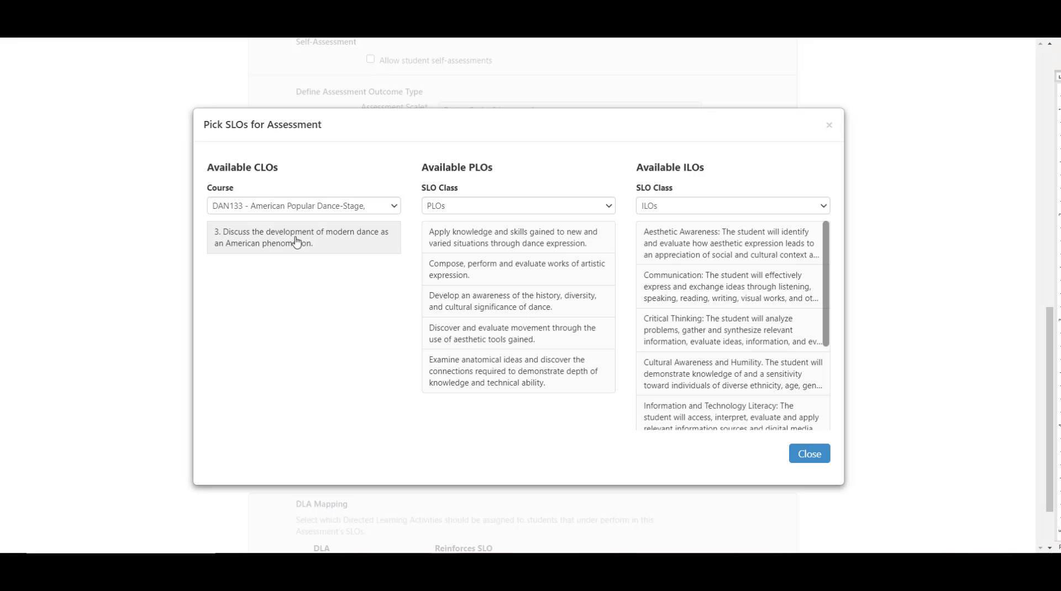
{"action": "left_click", "coordinate": [297, 242]}
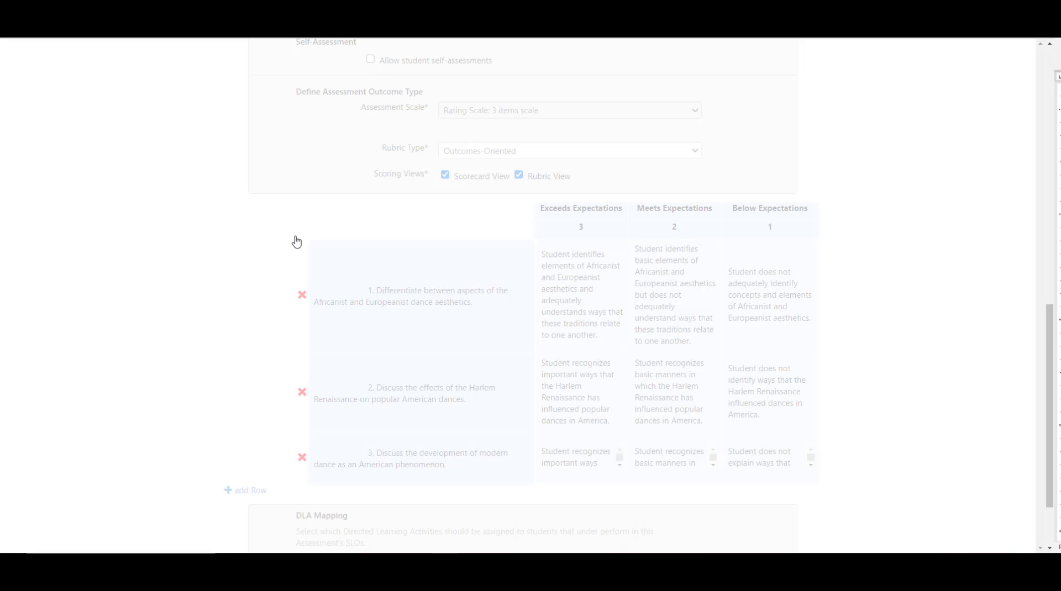
{"action": "scroll", "coordinate": [301, 251], "scroll_direction": "down", "scroll_amount": 1}
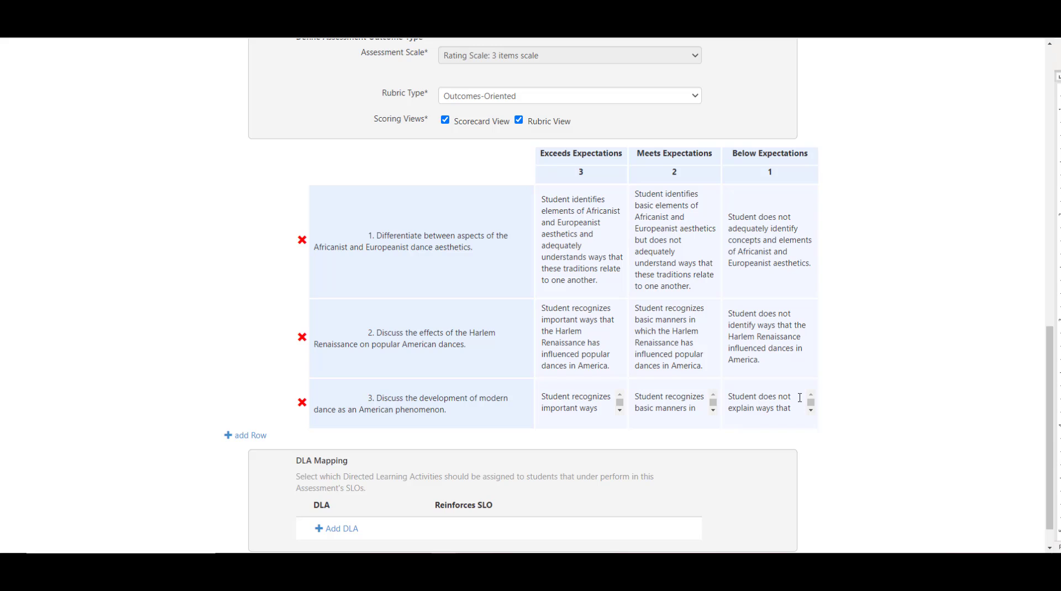
Step: Save the assessment for planning and assign DAN 133 S21 CLOs 1,2,3 H to the Spring 2021 DAN133 sections
{"action": "scroll", "coordinate": [853, 404], "scroll_direction": "down", "scroll_amount": 1}
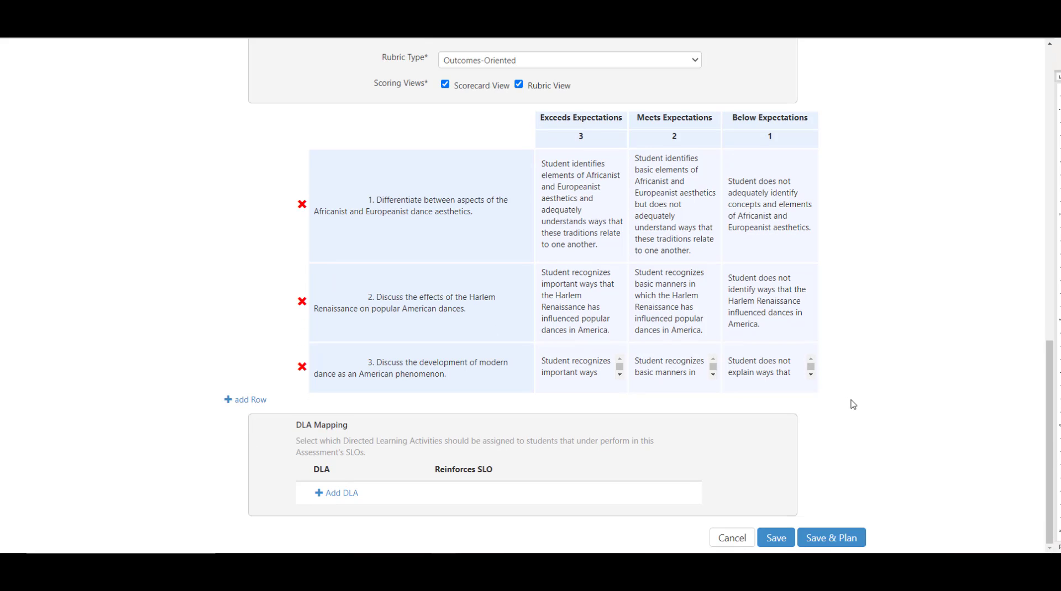
{"action": "left_click", "coordinate": [843, 539]}
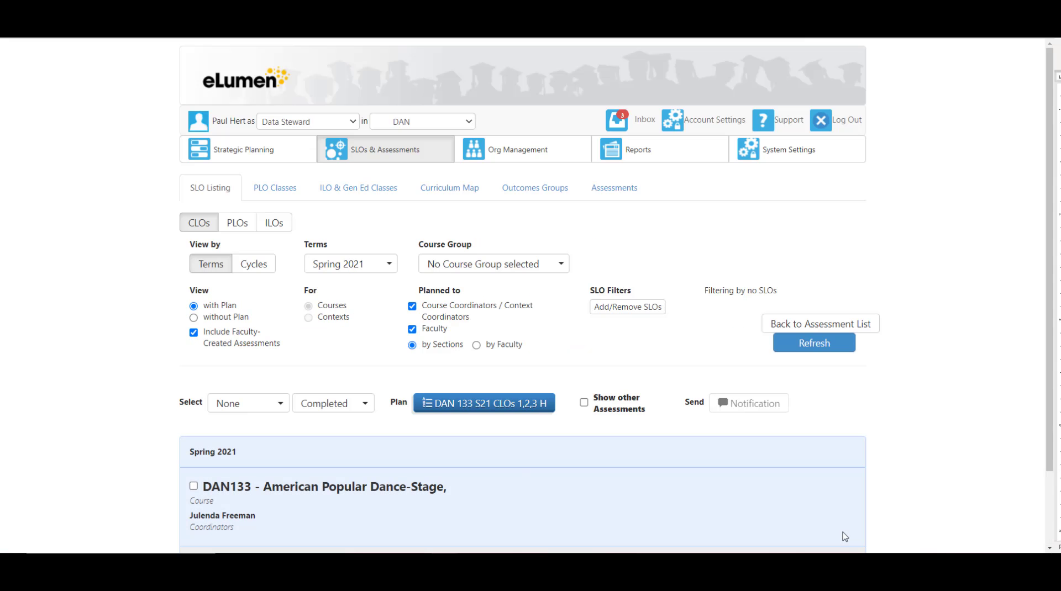
{"action": "scroll", "coordinate": [844, 536], "scroll_direction": "down", "scroll_amount": 2}
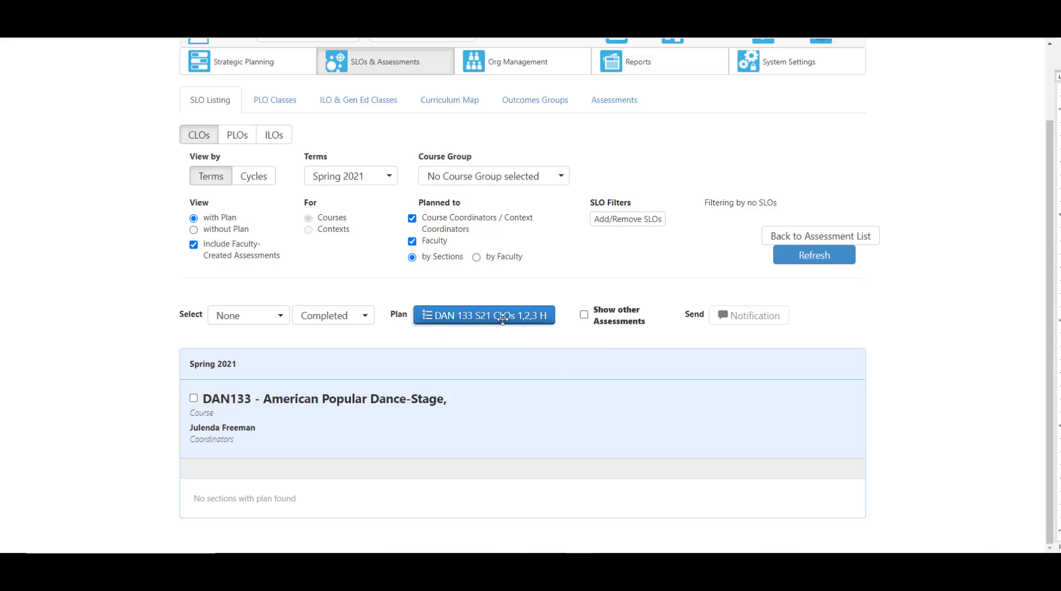
{"action": "left_click_drag", "start_coordinate": [502, 319], "coordinate": [422, 500]}
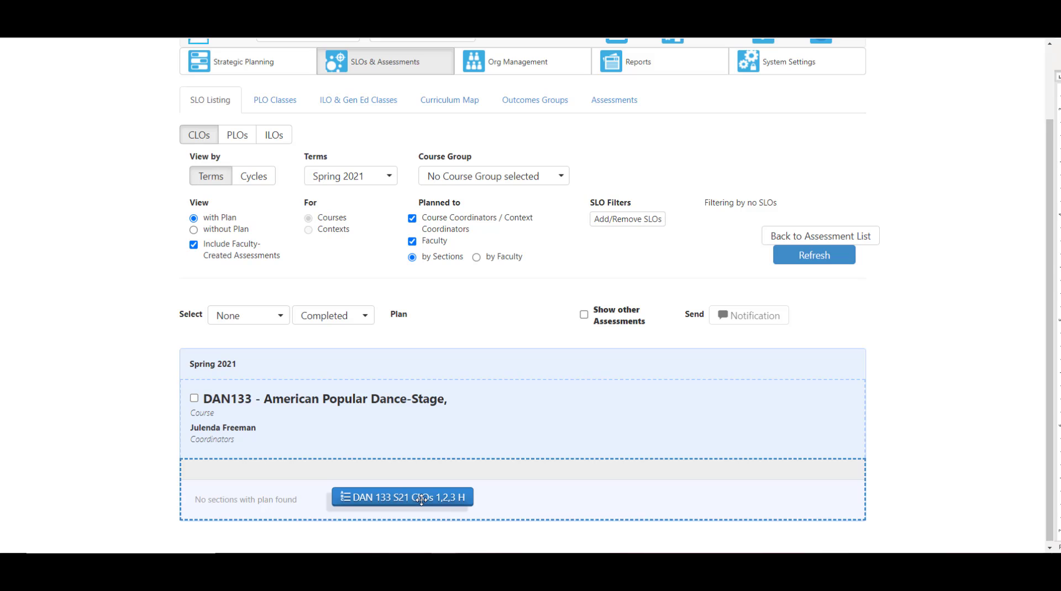
{"action": "left_click_drag", "start_coordinate": [422, 500], "coordinate": [422, 499]}
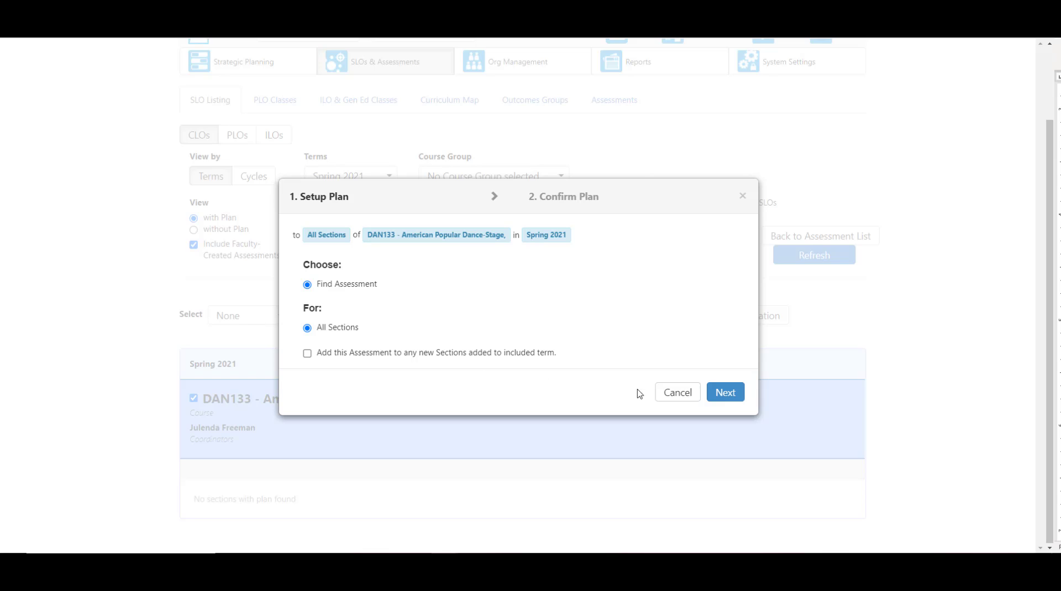
Step: Confirm the plan for all DAN133 sections with notifications and alerts turned off
{"action": "left_click", "coordinate": [728, 394]}
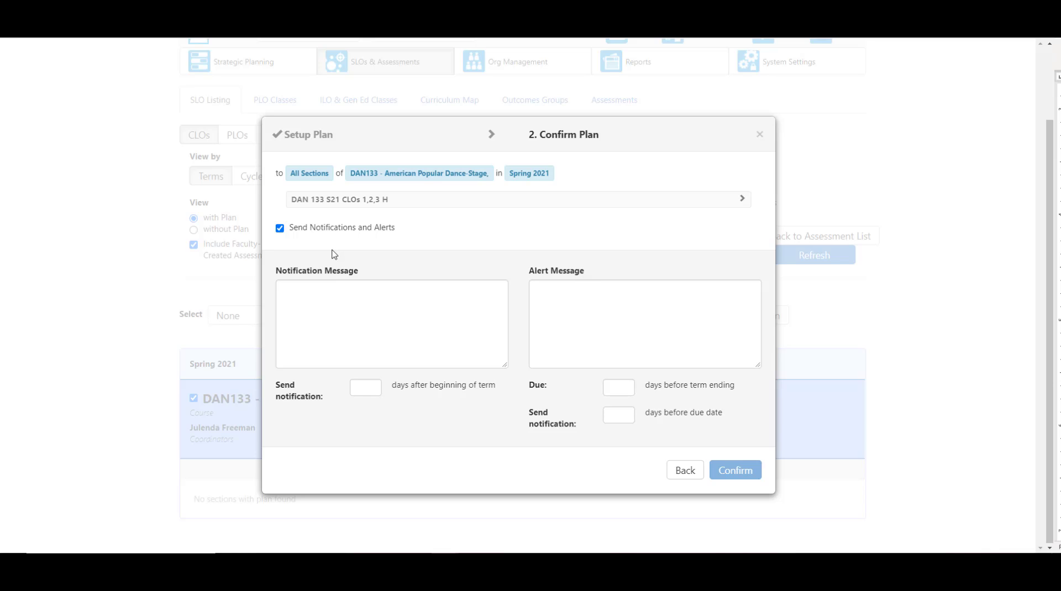
{"action": "left_click", "coordinate": [280, 230]}
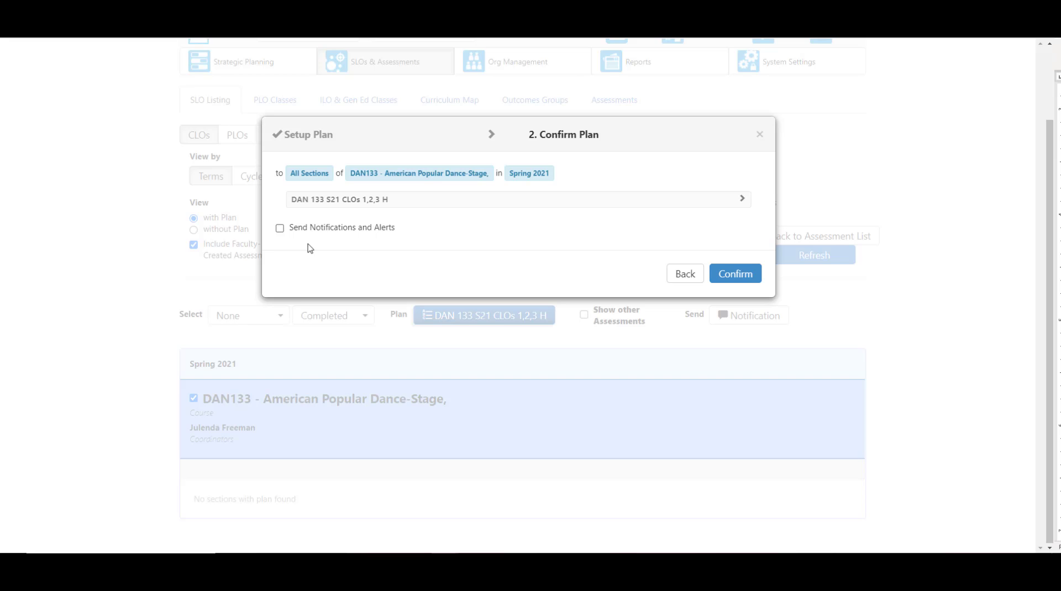
{"action": "left_click", "coordinate": [732, 275]}
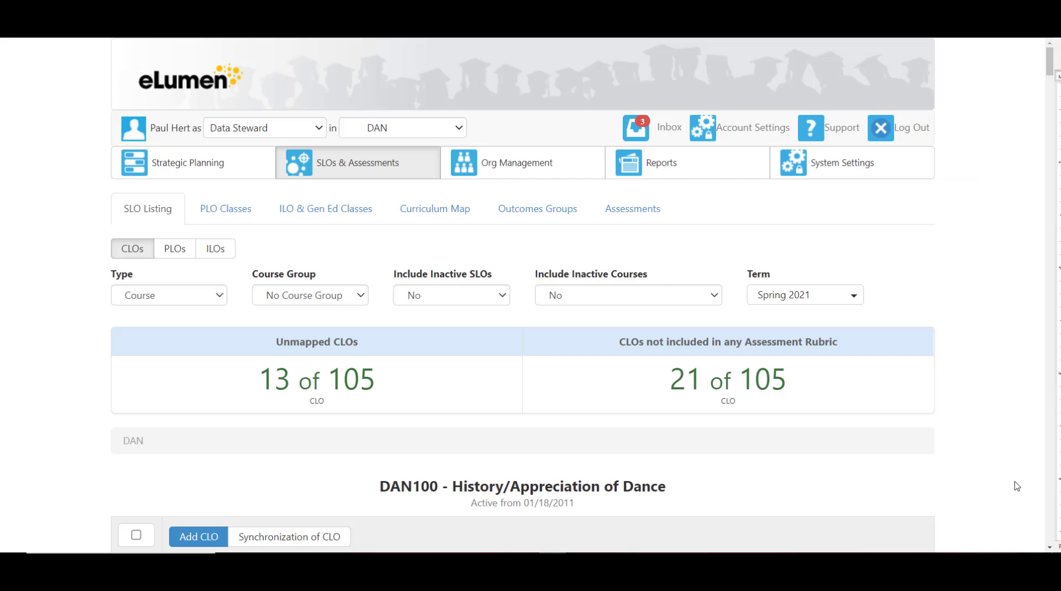
Step: Open the Strategic Planning planner and drill into the DAN department's Spring 2021 assessments by course
{"action": "left_click", "coordinate": [248, 171]}
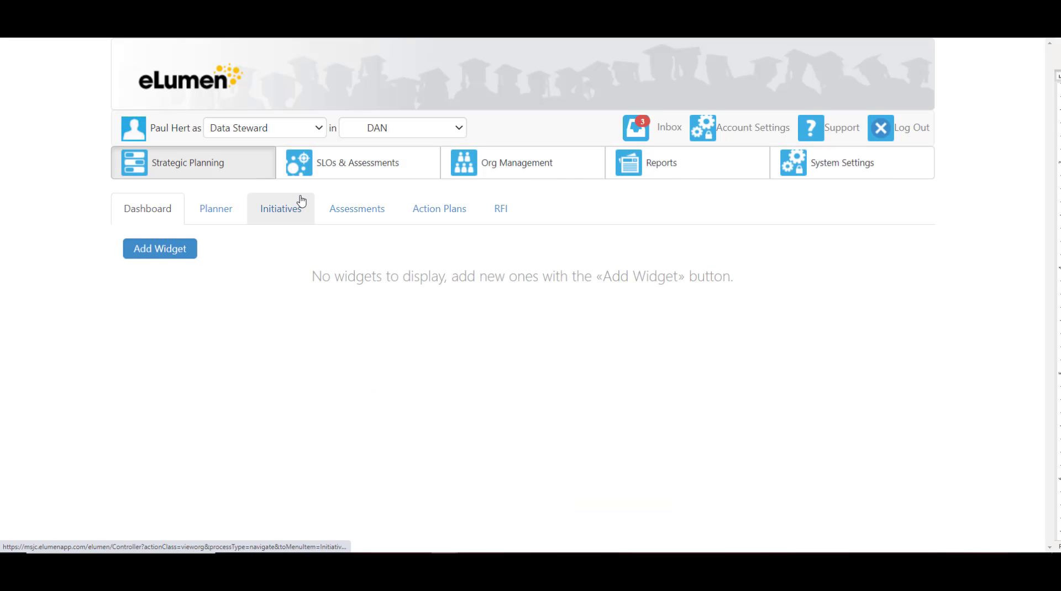
{"action": "left_click", "coordinate": [231, 215]}
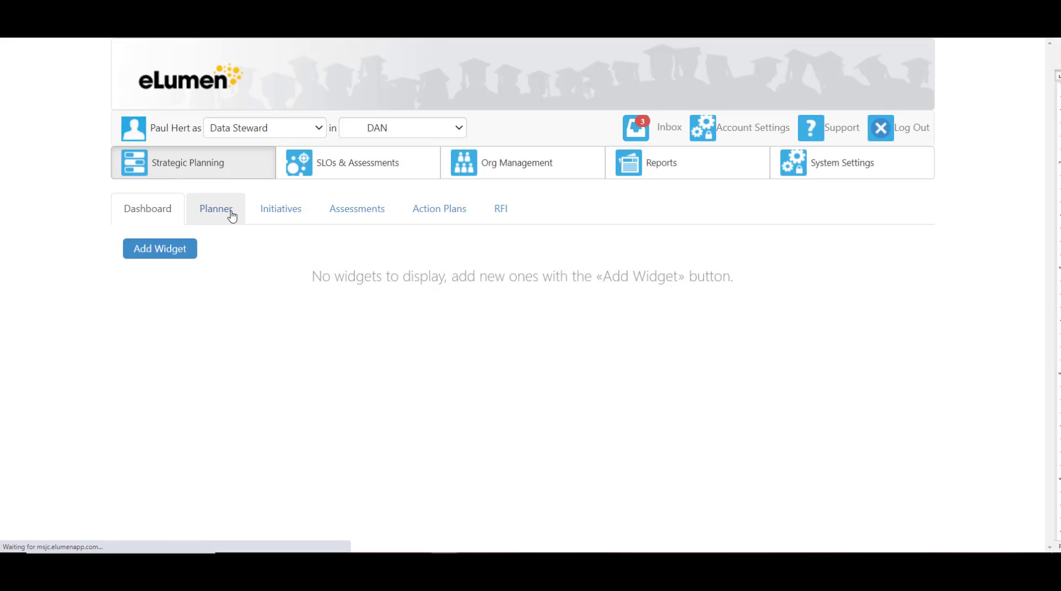
{"action": "scroll", "coordinate": [265, 311], "scroll_direction": "down", "scroll_amount": 4}
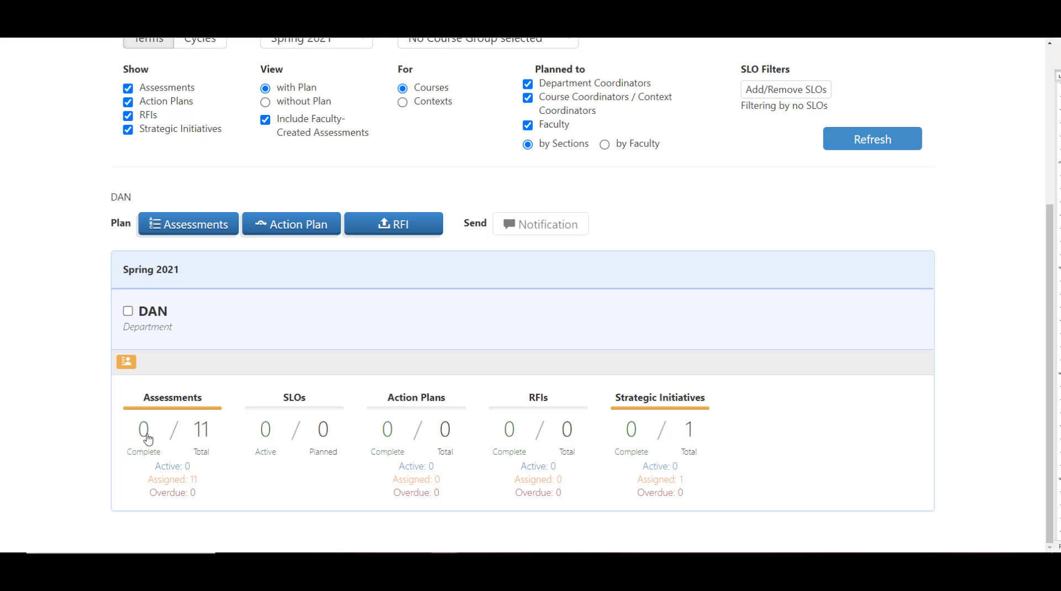
{"action": "left_click", "coordinate": [173, 418]}
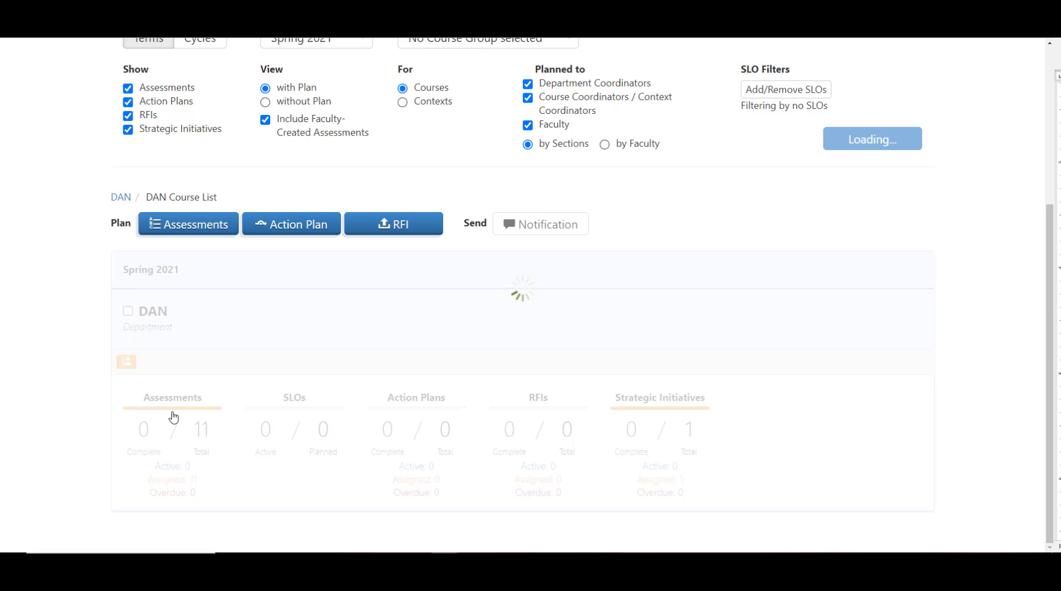
Step: Find DAN133 in the planner's course list and check which assessments are planned for section 3983
{"action": "scroll", "coordinate": [173, 418], "scroll_direction": "down", "scroll_amount": 3}
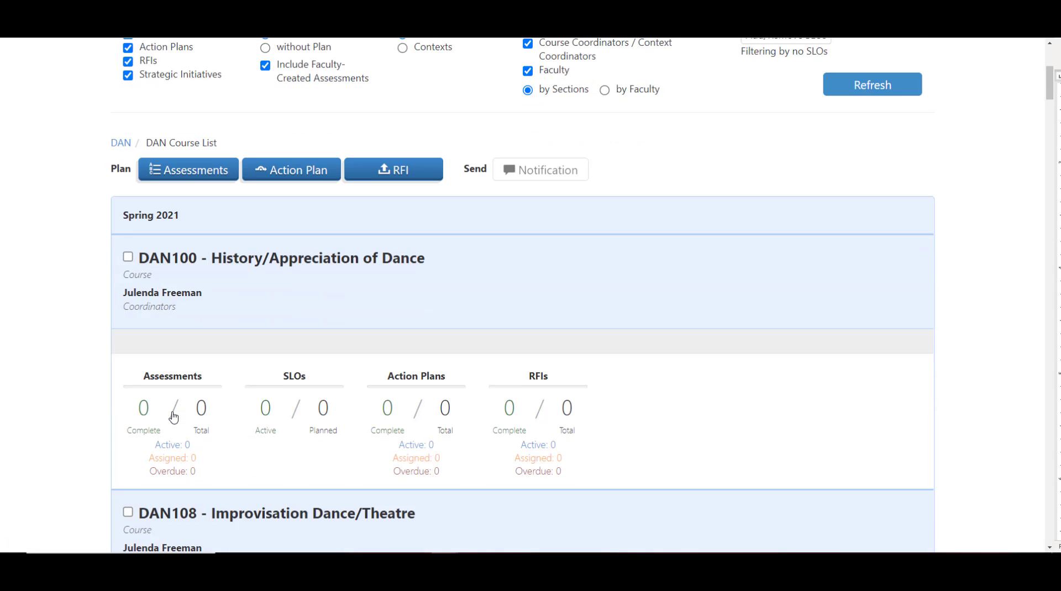
{"action": "scroll", "coordinate": [174, 418], "scroll_direction": "down", "scroll_amount": 6}
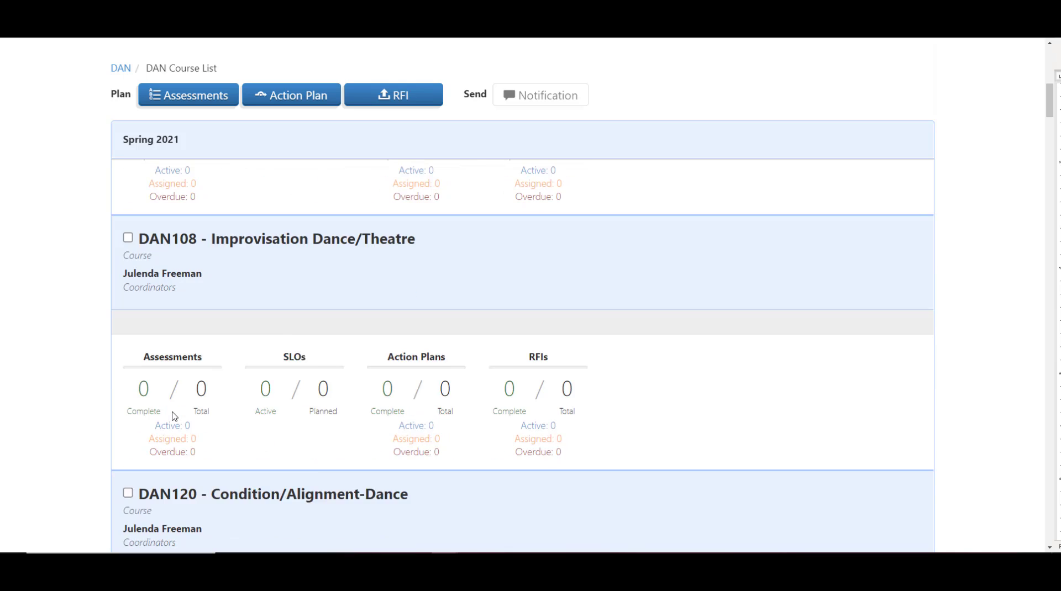
{"action": "scroll", "coordinate": [173, 417], "scroll_direction": "down", "scroll_amount": 10}
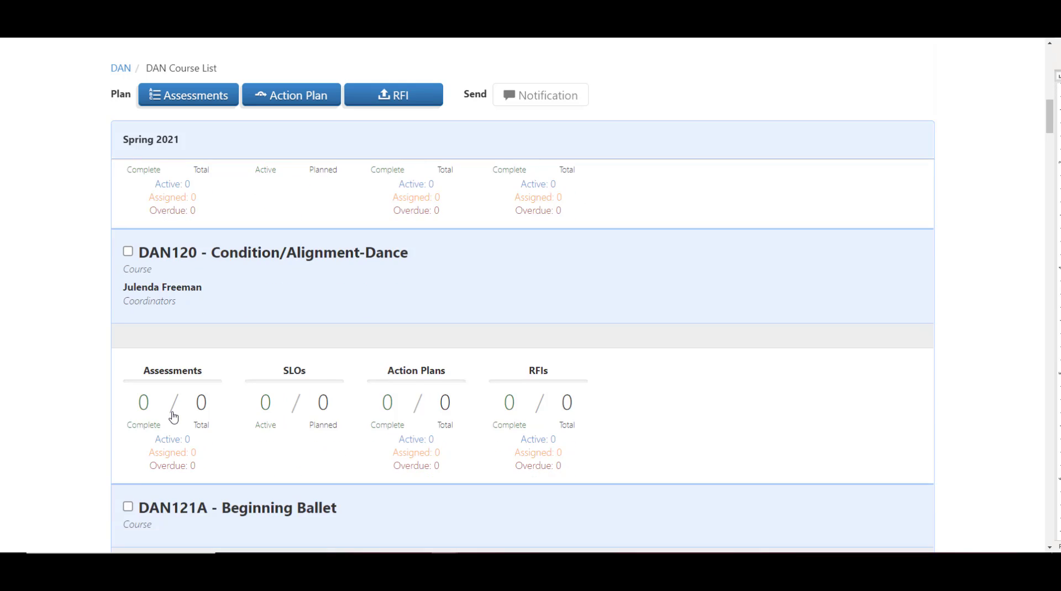
{"action": "scroll", "coordinate": [173, 417], "scroll_direction": "down", "scroll_amount": 15}
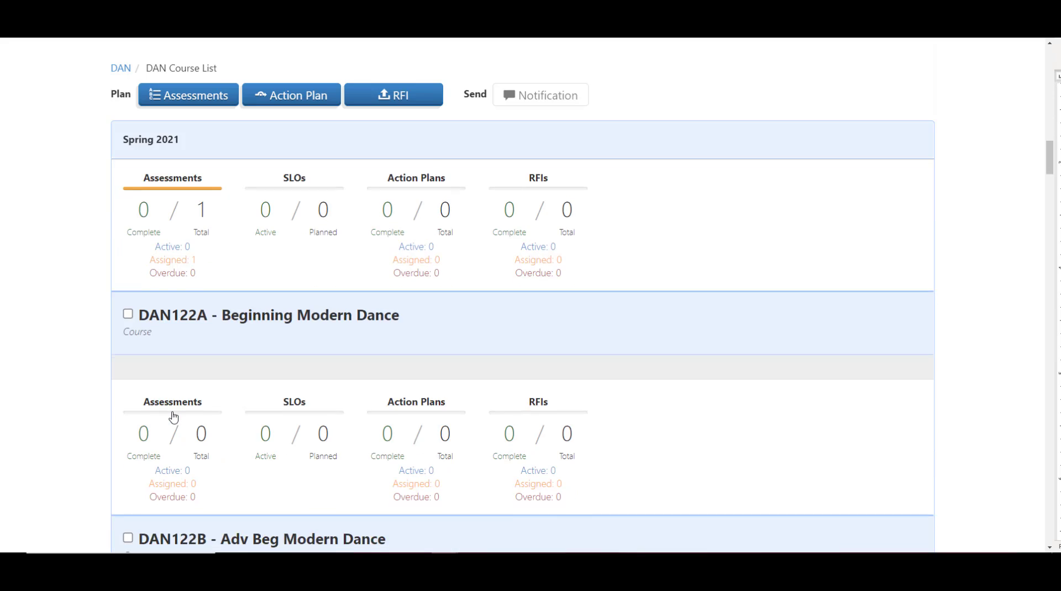
{"action": "scroll", "coordinate": [174, 418], "scroll_direction": "down", "scroll_amount": 20}
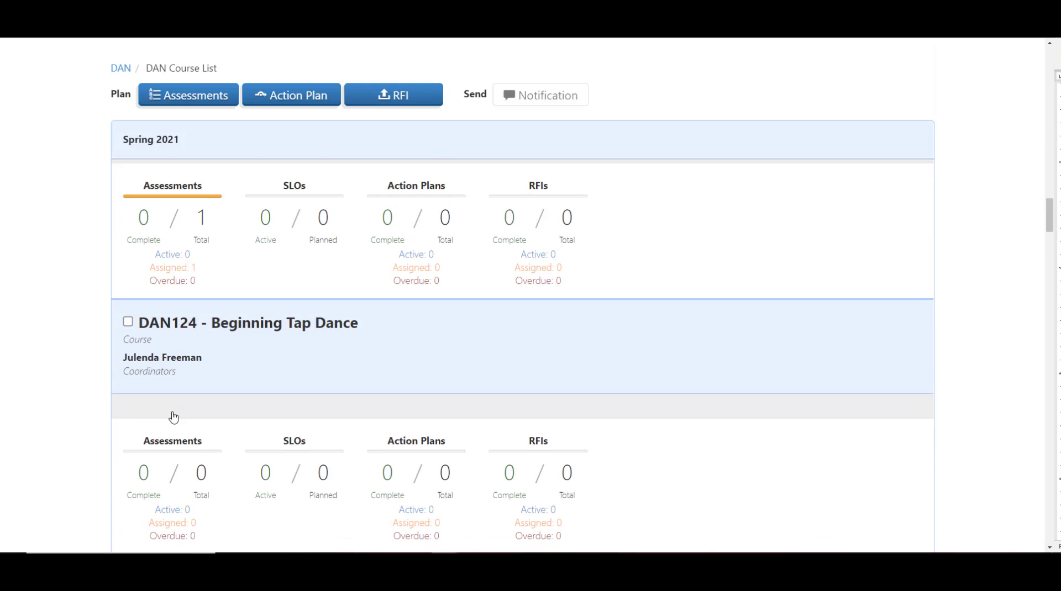
{"action": "scroll", "coordinate": [174, 417], "scroll_direction": "down", "scroll_amount": 7}
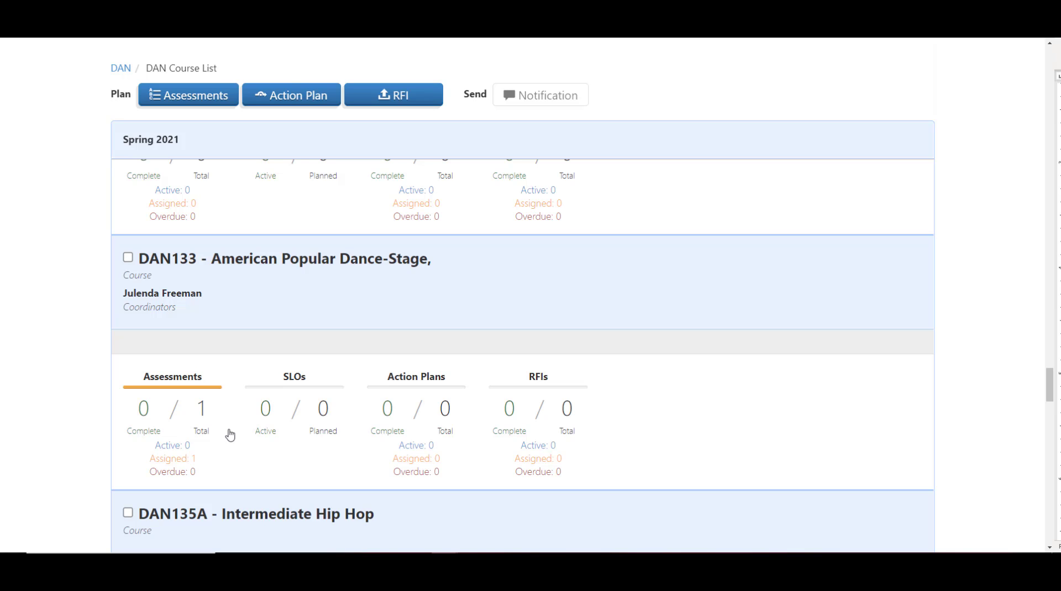
{"action": "left_click", "coordinate": [193, 391]}
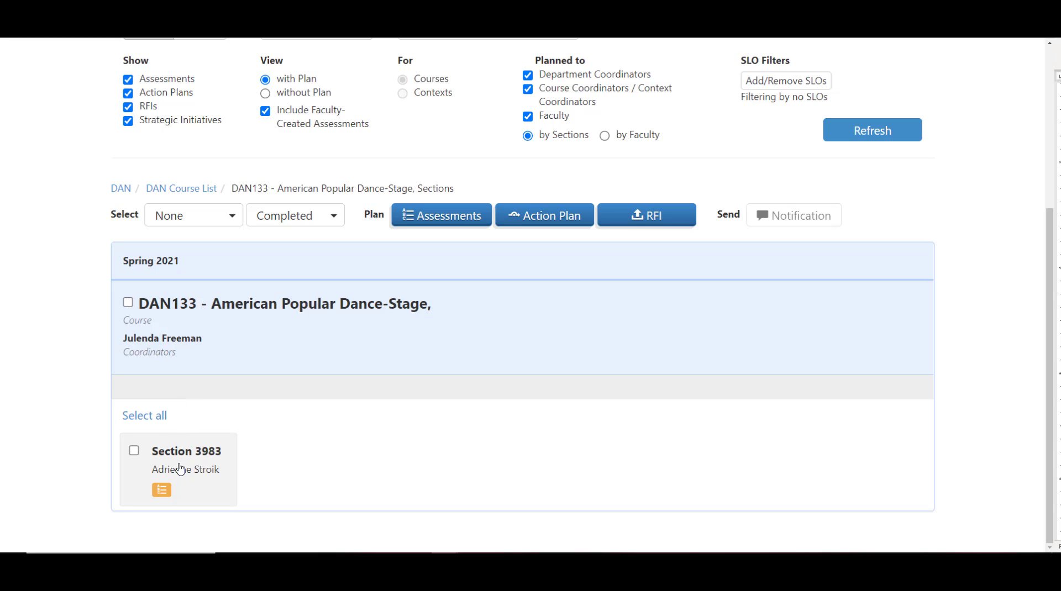
{"action": "left_click", "coordinate": [162, 493]}
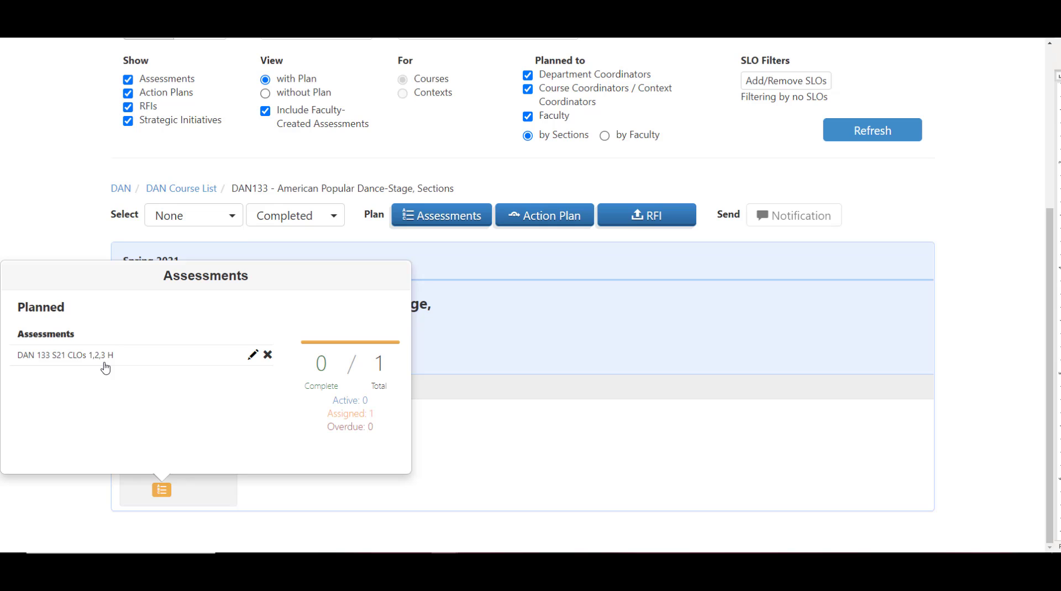
{"action": "left_click", "coordinate": [989, 506]}
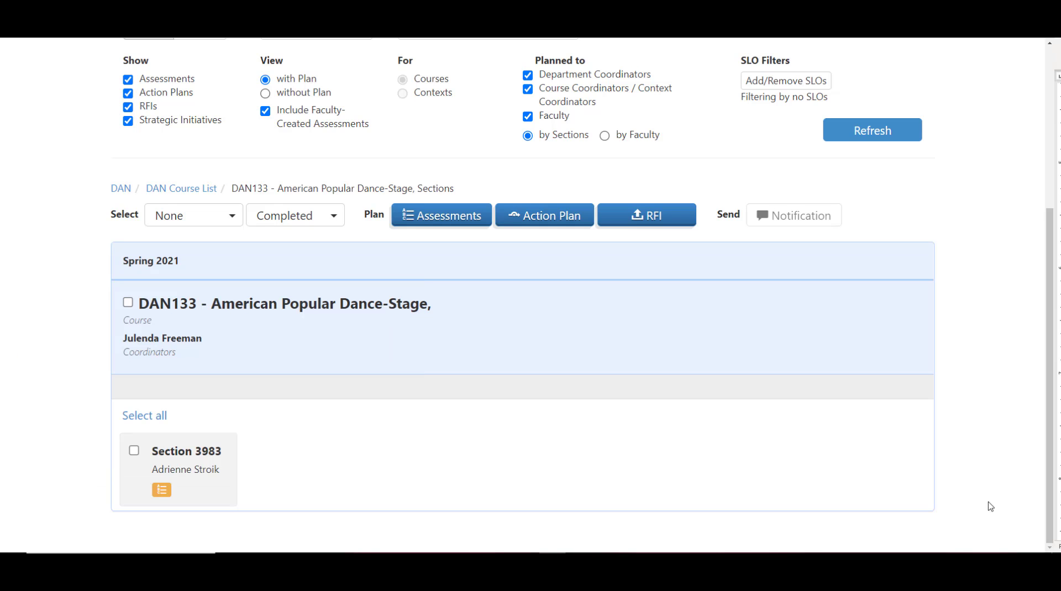
Step: Locate DAN133's Spring 2021 section 3983 in DAN's organization course listing and open its assessment scoring
{"action": "scroll", "coordinate": [989, 506], "scroll_direction": "up", "scroll_amount": 5}
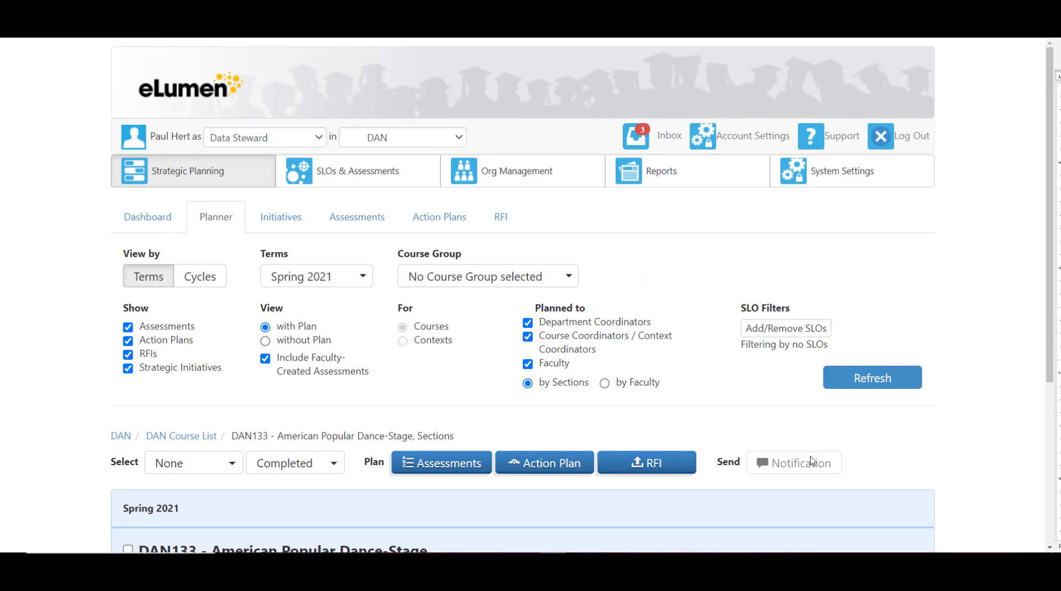
{"action": "left_click", "coordinate": [523, 183]}
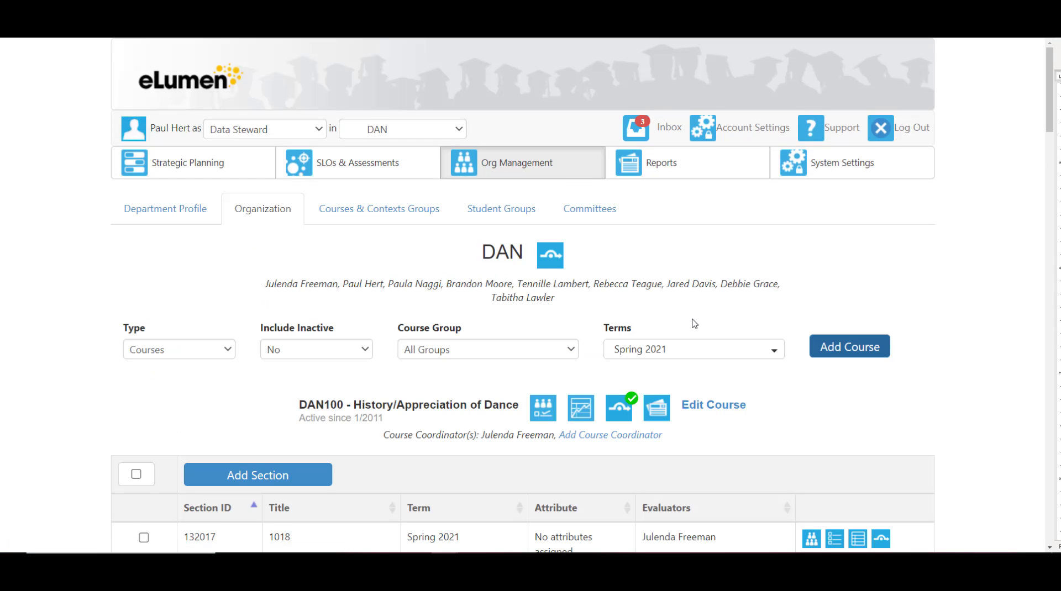
{"action": "scroll", "coordinate": [692, 324], "scroll_direction": "down", "scroll_amount": 10}
{"action": "scroll", "coordinate": [694, 324], "scroll_direction": "down", "scroll_amount": 20}
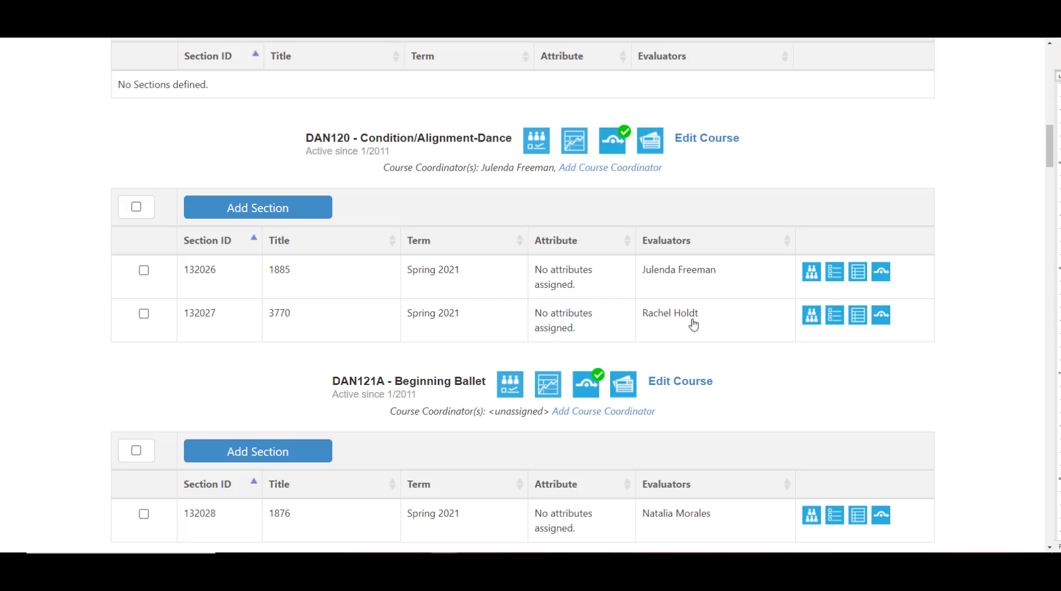
{"action": "scroll", "coordinate": [694, 325], "scroll_direction": "down", "scroll_amount": 12}
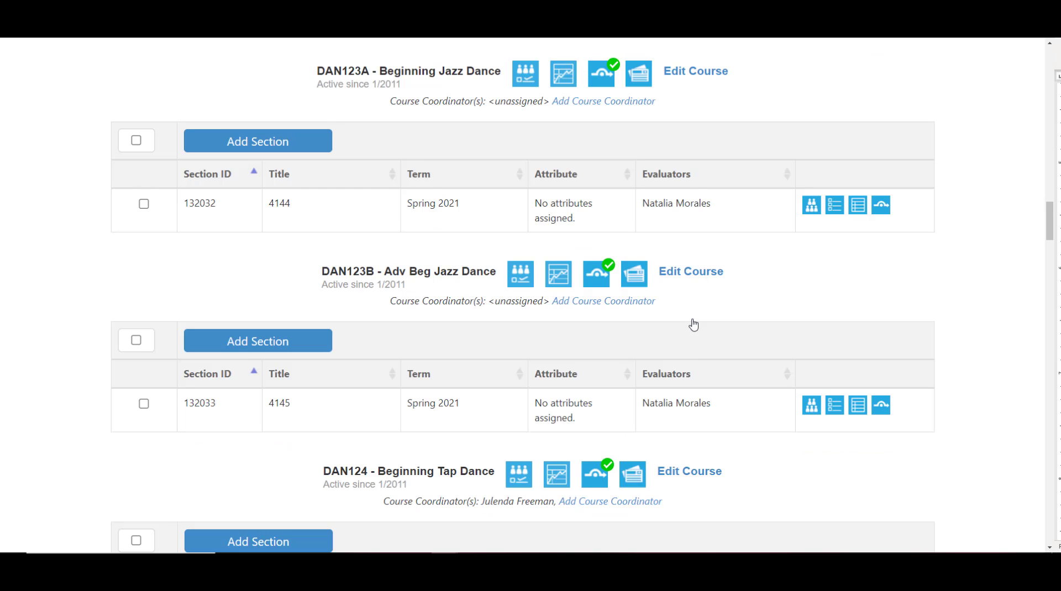
{"action": "scroll", "coordinate": [693, 325], "scroll_direction": "down", "scroll_amount": 6}
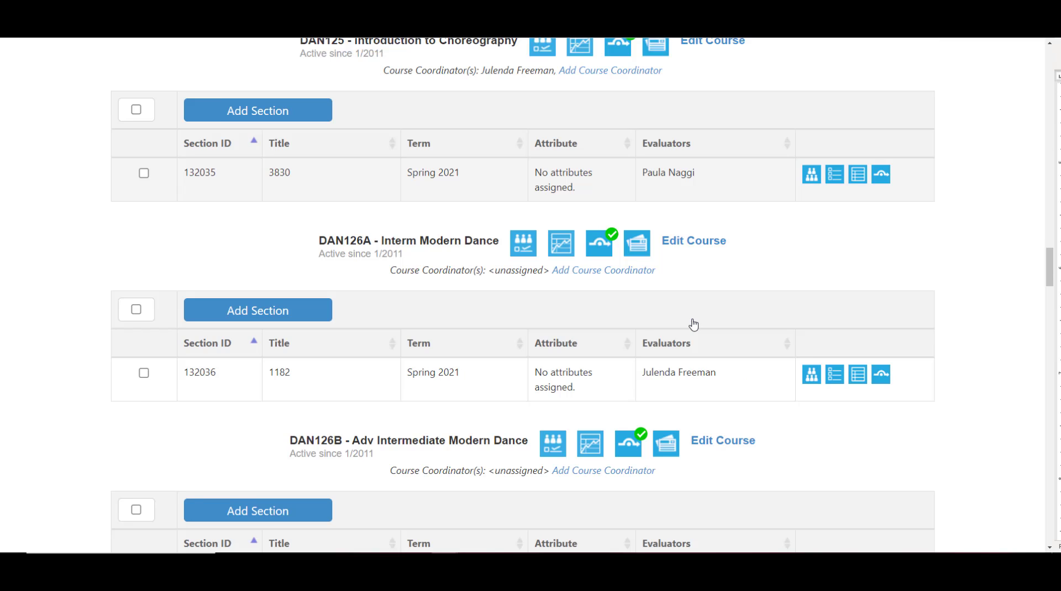
{"action": "scroll", "coordinate": [694, 325], "scroll_direction": "down", "scroll_amount": 15}
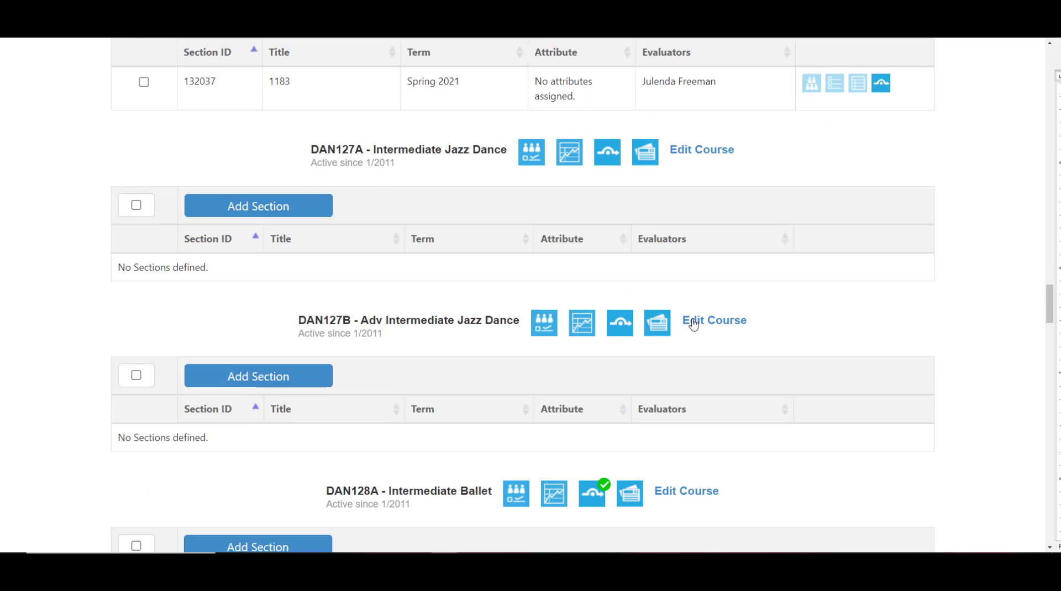
{"action": "scroll", "coordinate": [694, 325], "scroll_direction": "down", "scroll_amount": 9}
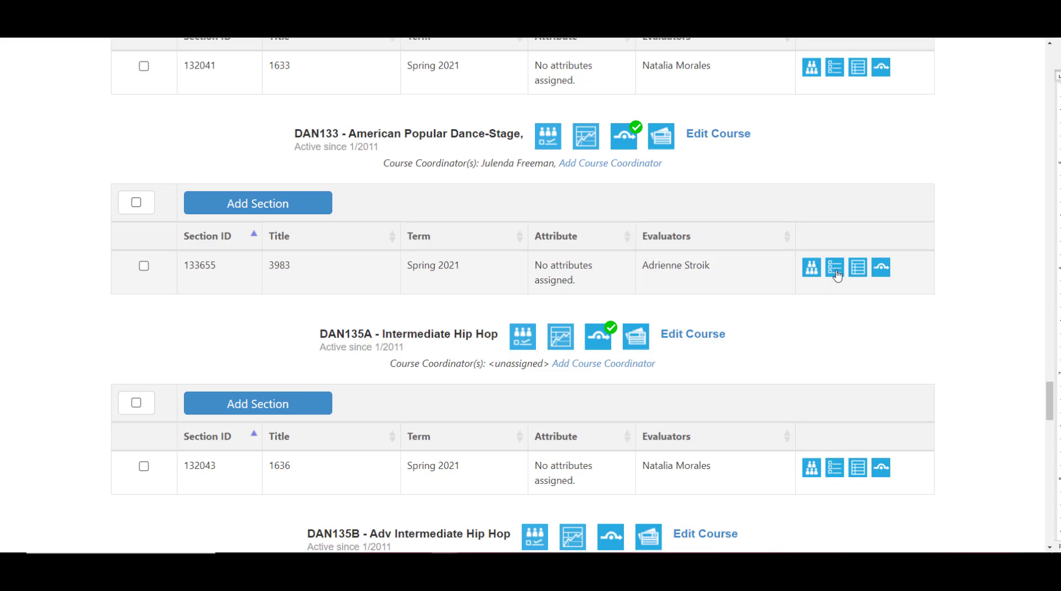
{"action": "left_click", "coordinate": [838, 276]}
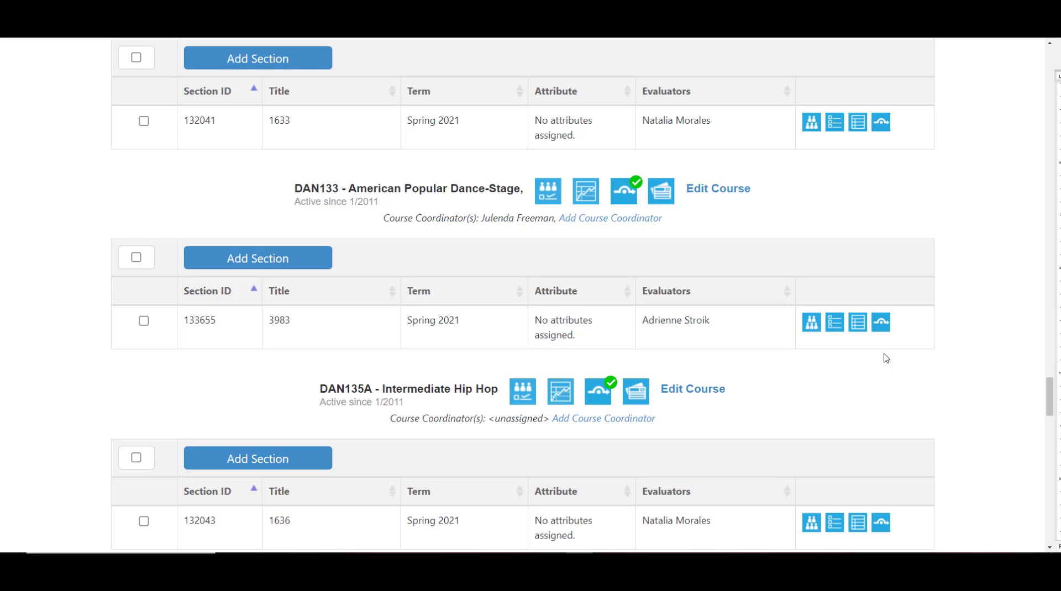
Step: Switch to Adobe Acrobat and examine the student list and rubric on the DAN 133 S21 CLOs 1,2,3 H scoring page
{"action": "left_click", "coordinate": [856, 332]}
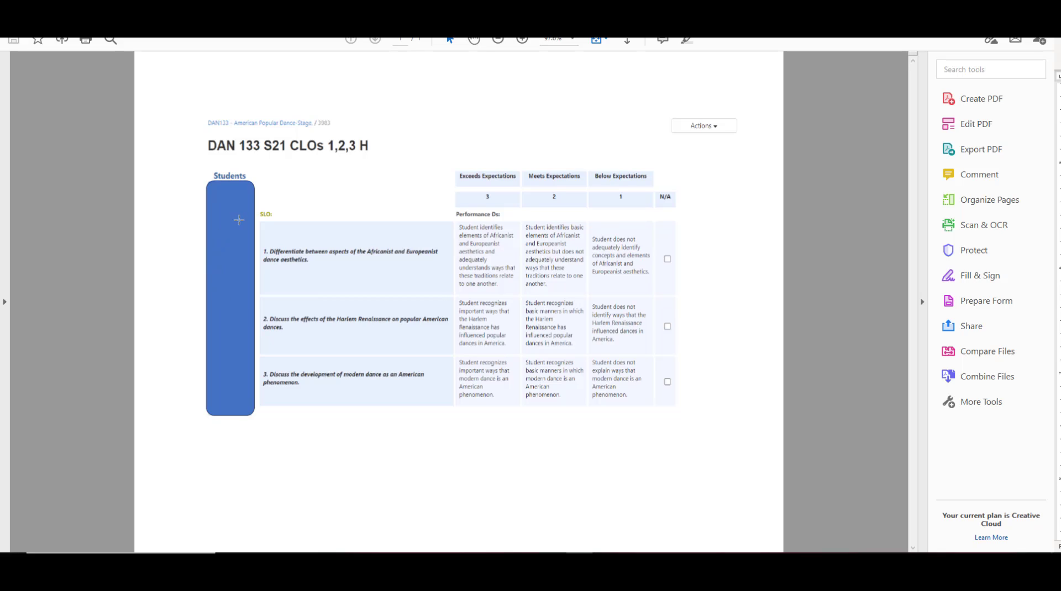
{"action": "left_click_drag", "start_coordinate": [242, 333], "coordinate": [236, 357]}
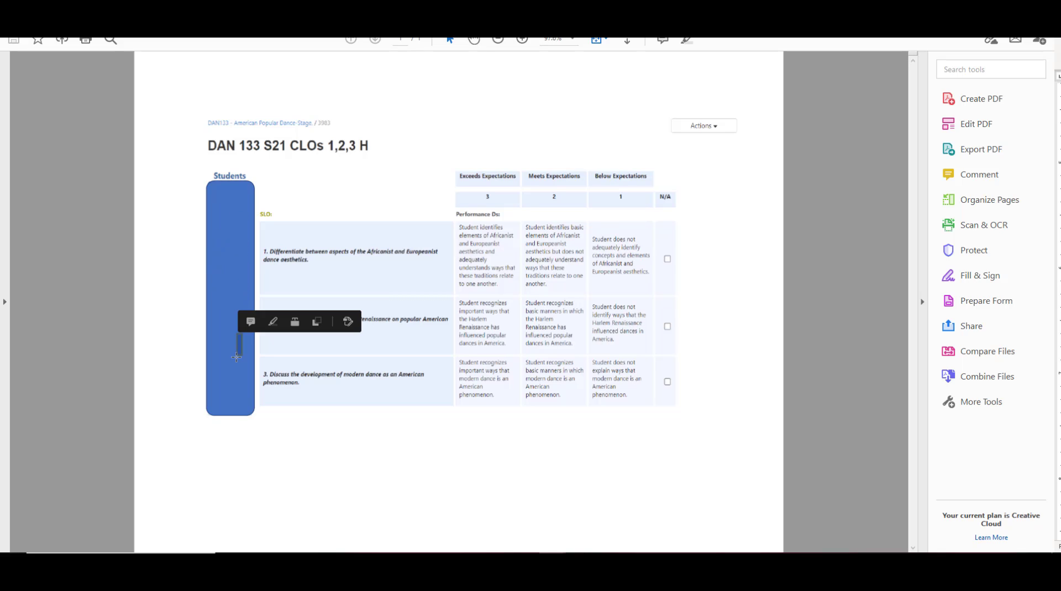